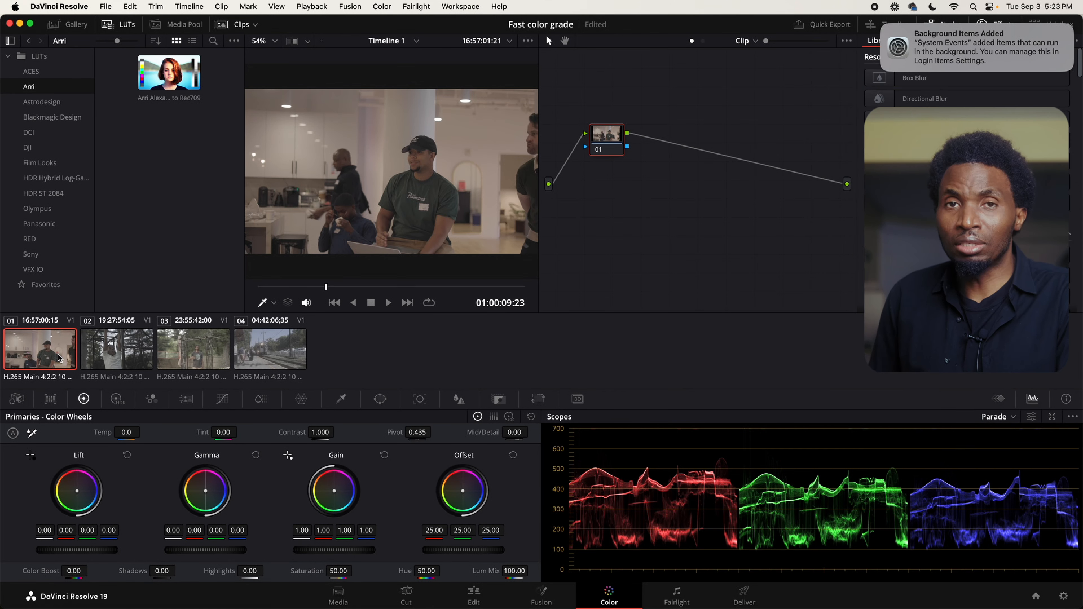
Look through the second, third and fourth clips on the timeline to compare their ungraded footage.
left_click(124, 357)
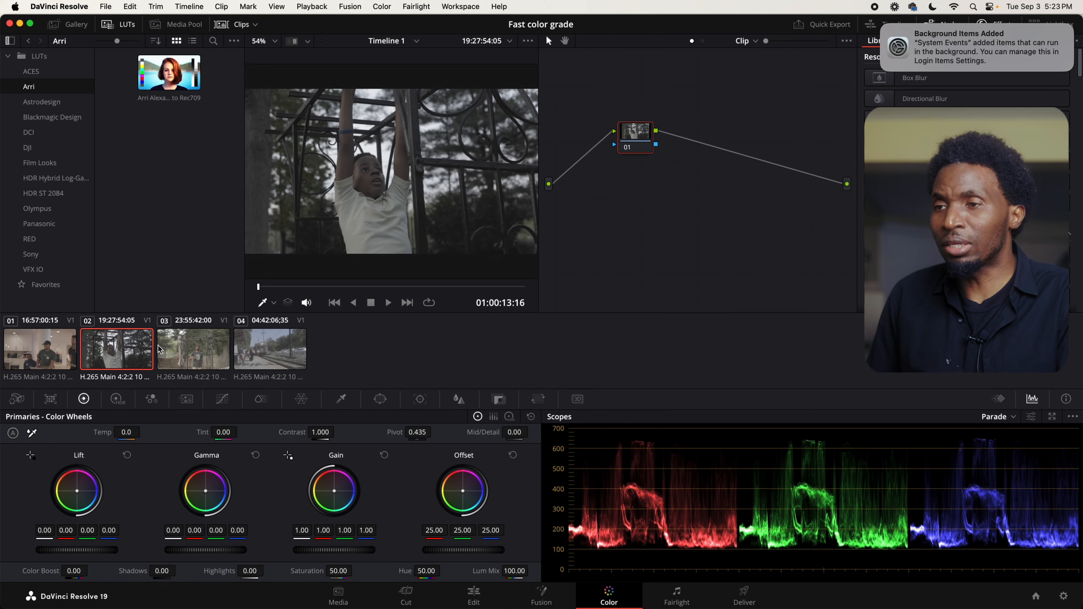
left_click(194, 354)
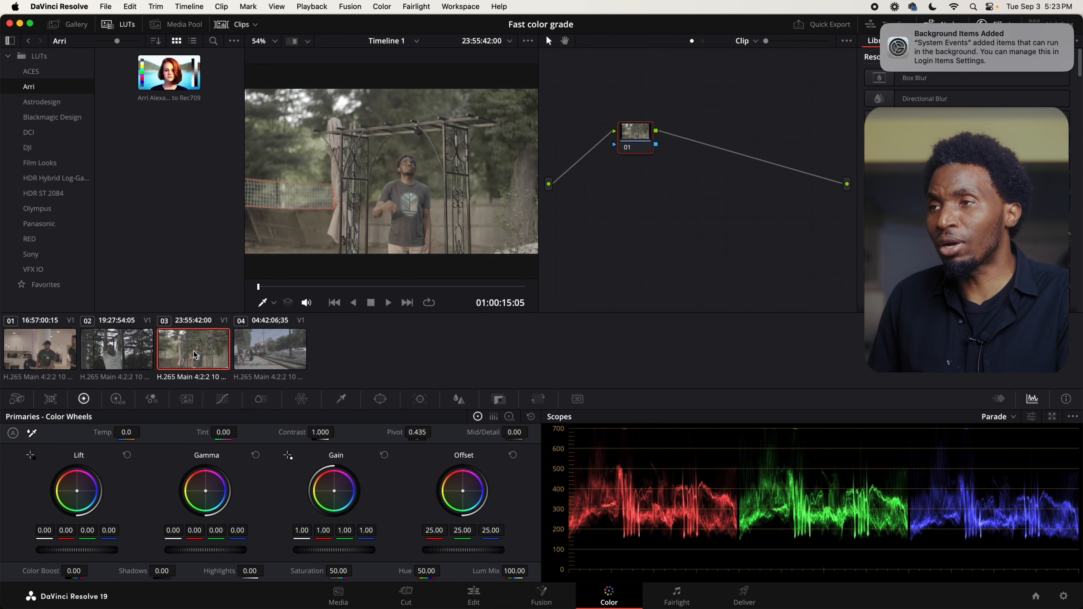
left_click(268, 357)
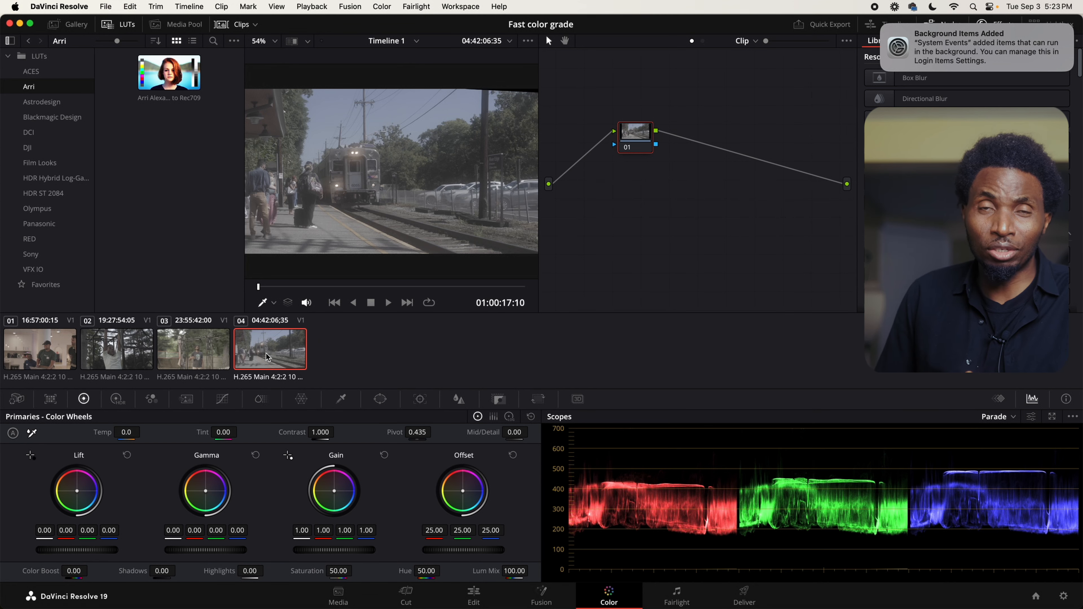
On the first clip, label the existing node Expo and add two serial nodes labelled WB/Contrast and Yellow.
left_click(60, 359)
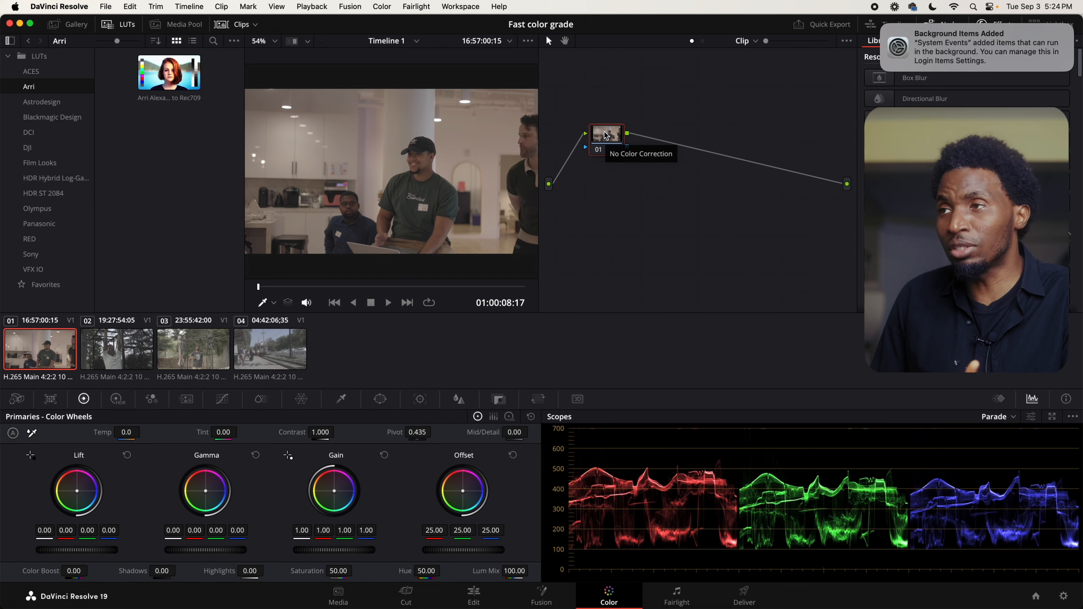
left_click_drag(593, 142, 586, 141)
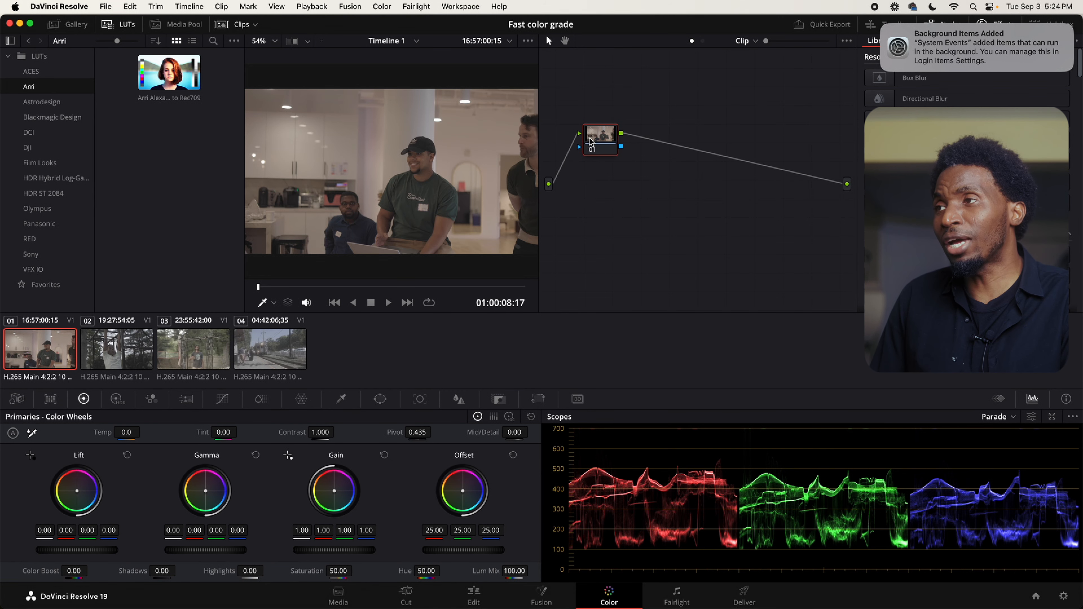
right_click(590, 140)
left_click(624, 162)
type("E")
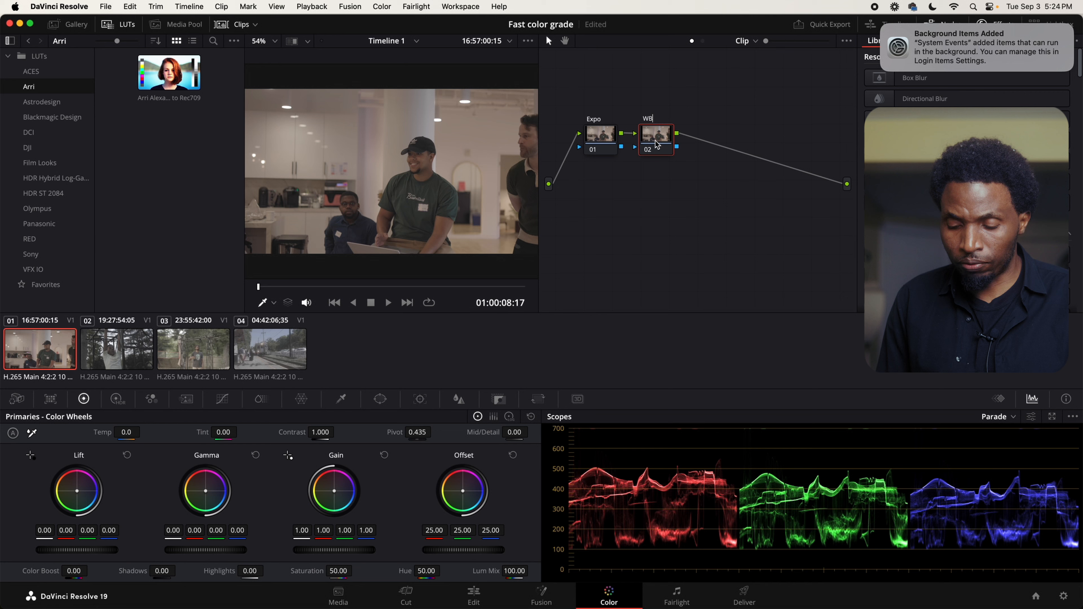
type("/Contrast")
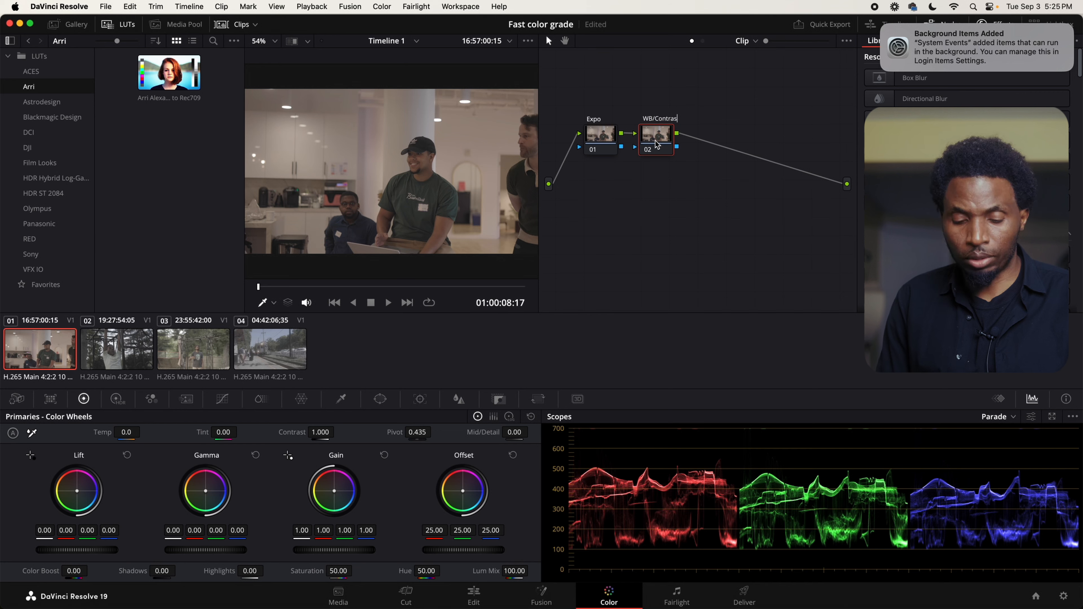
key("Return")
key("alt+s")
type("Yellow")
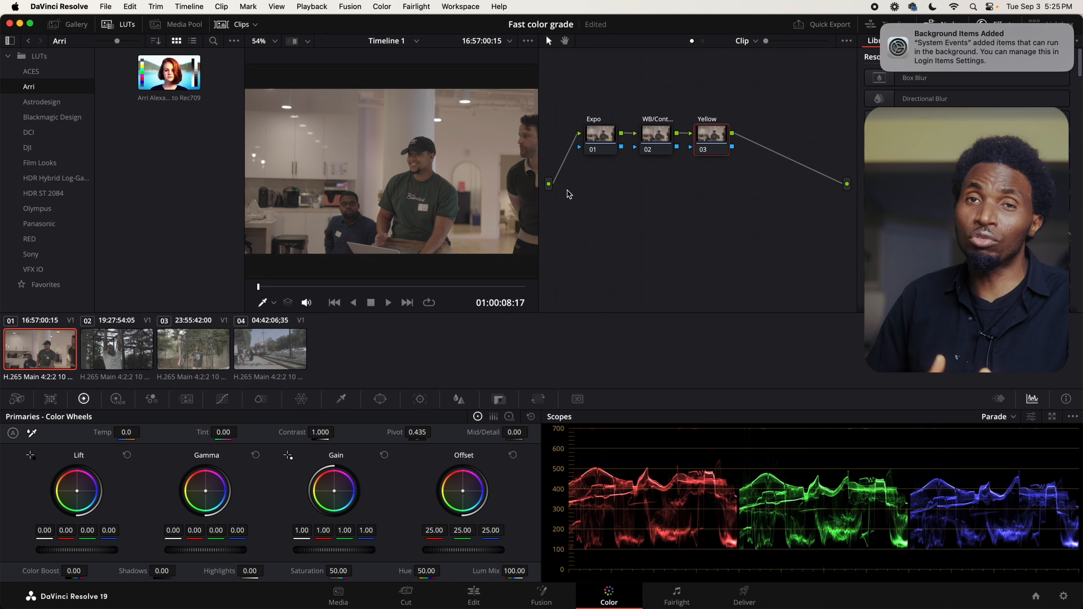
Add all four timeline clips into a new group named "My method".
left_click(295, 354)
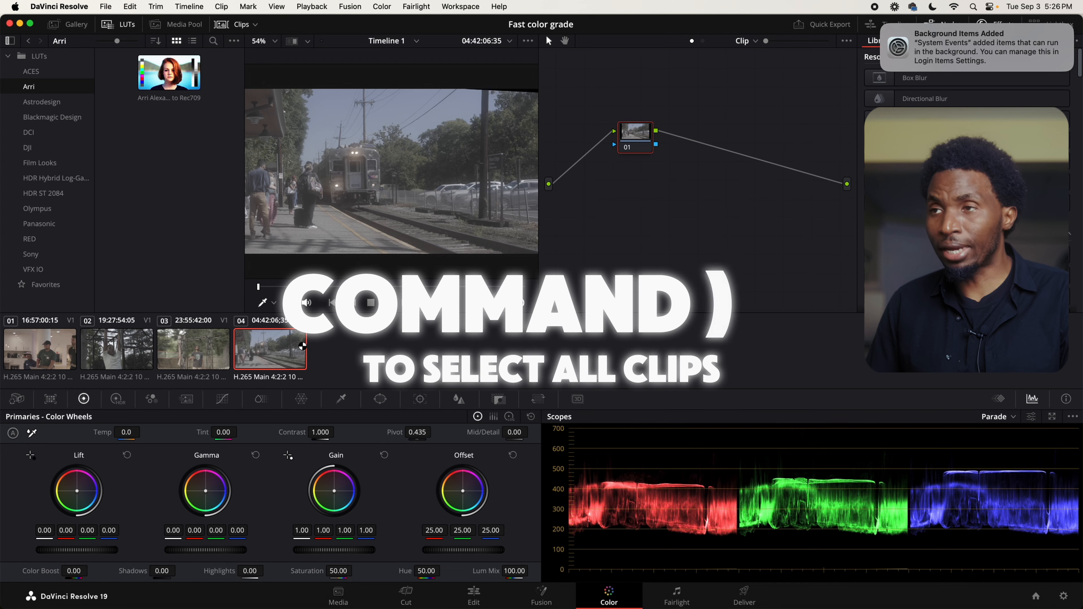
key("super+a")
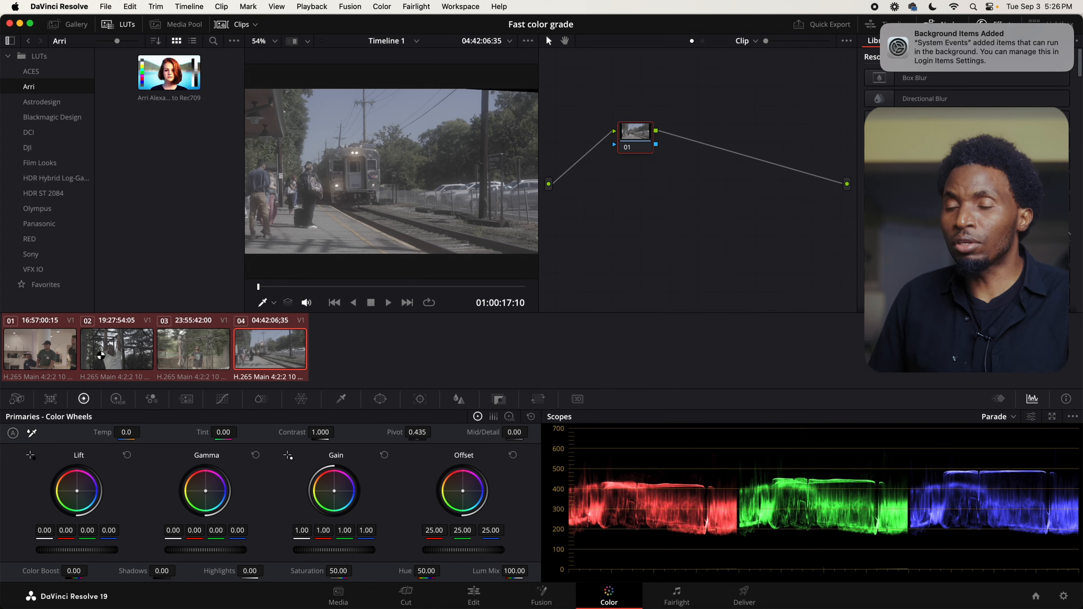
right_click(217, 340)
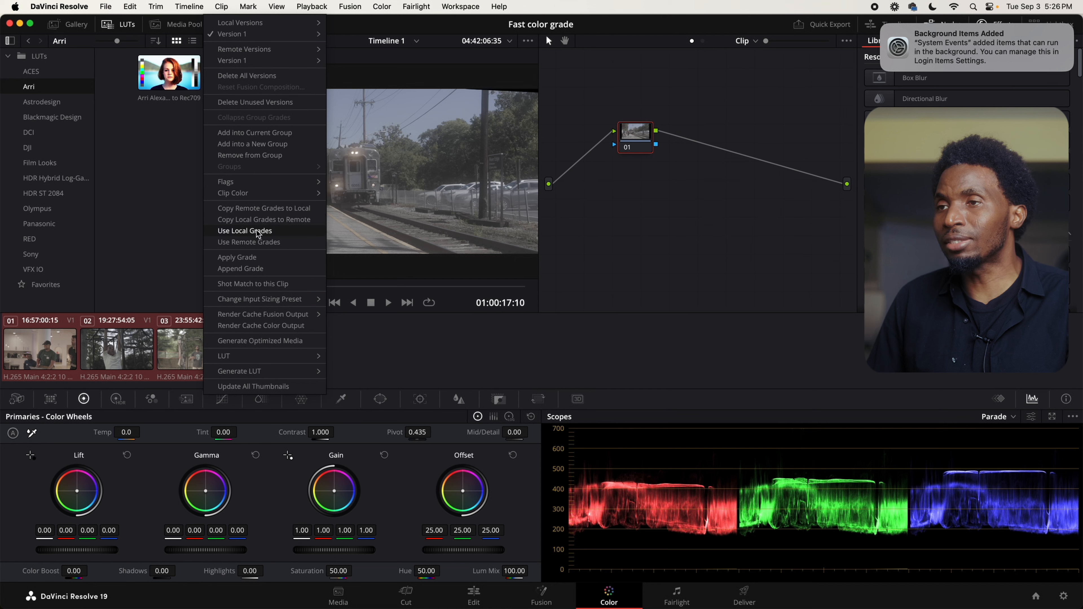
left_click(258, 147)
type("My")
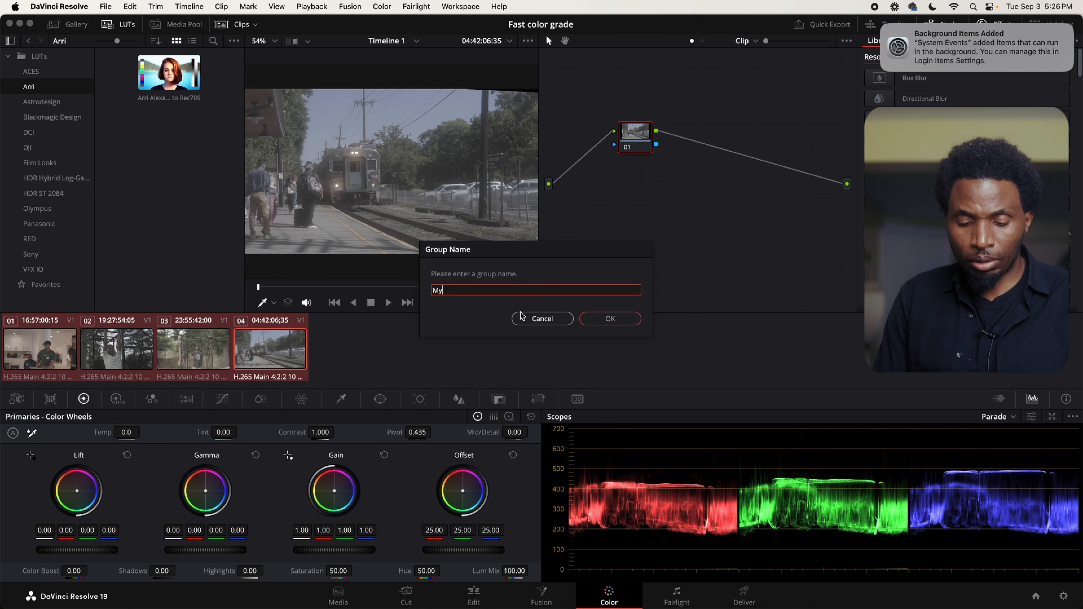
type(" method")
left_click(620, 322)
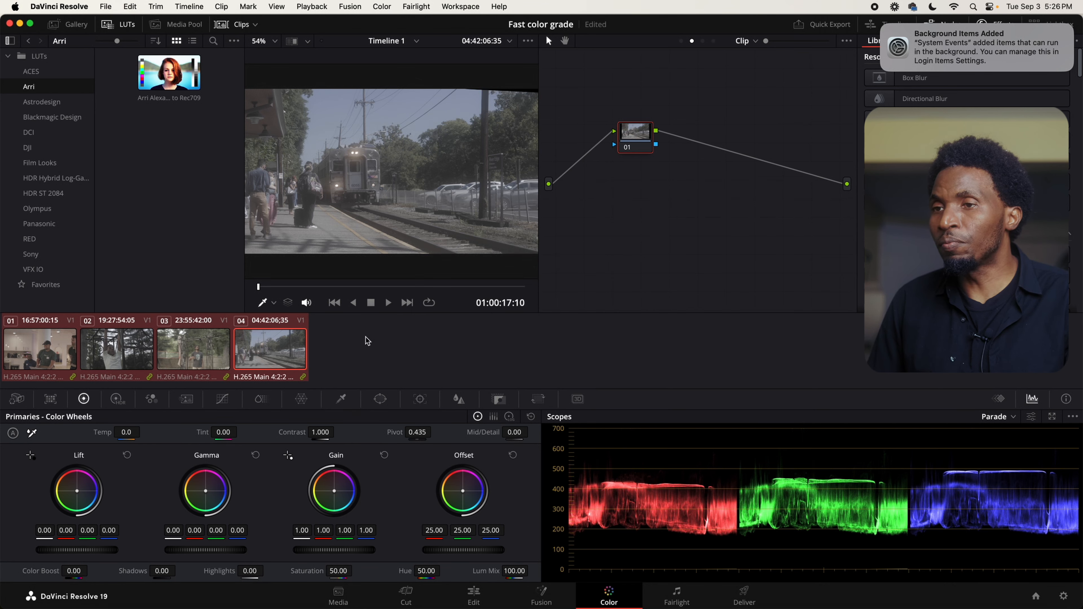
Apply the first clip's three-node grade to all the clips.
left_click(54, 348)
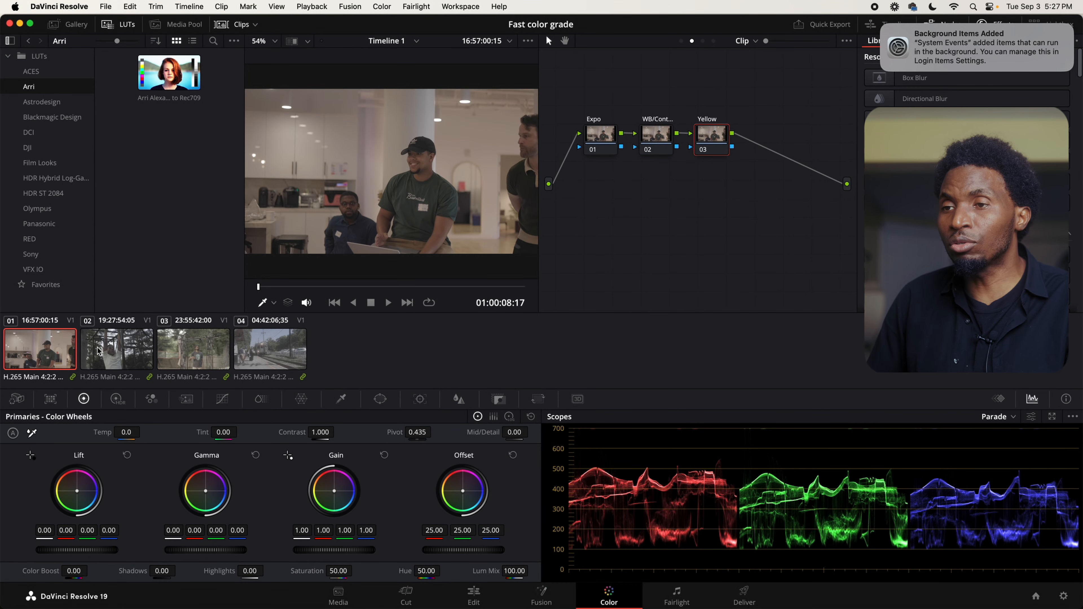
key("super+a")
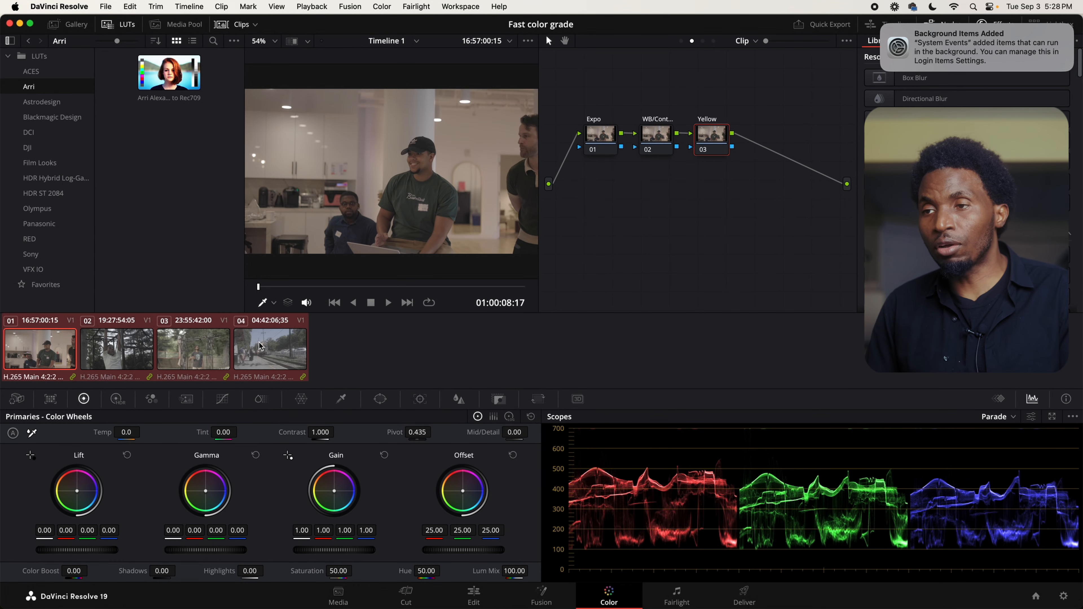
right_click(45, 352)
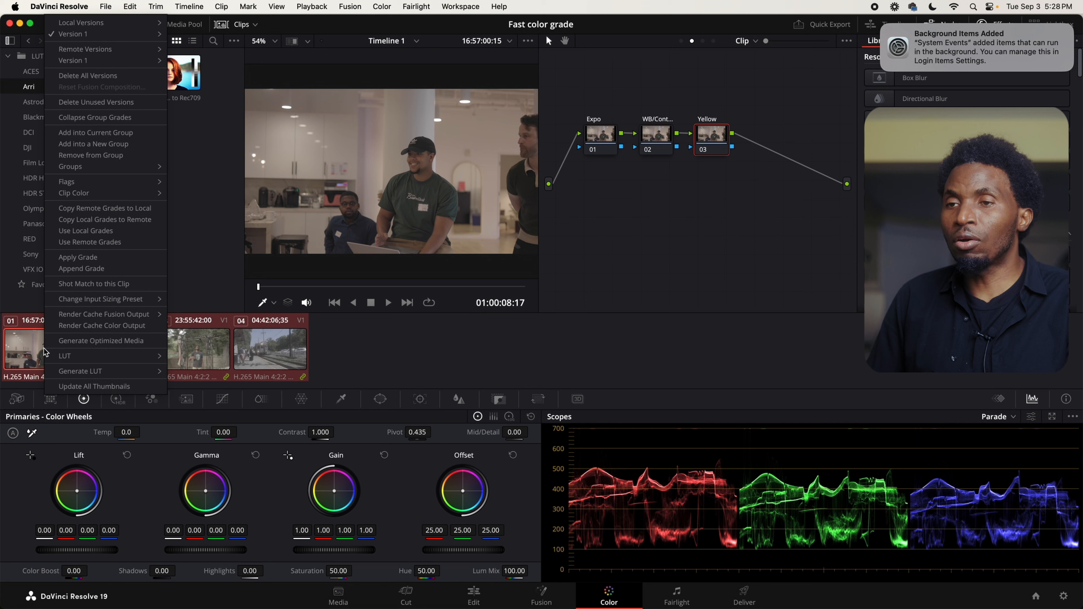
left_click(90, 258)
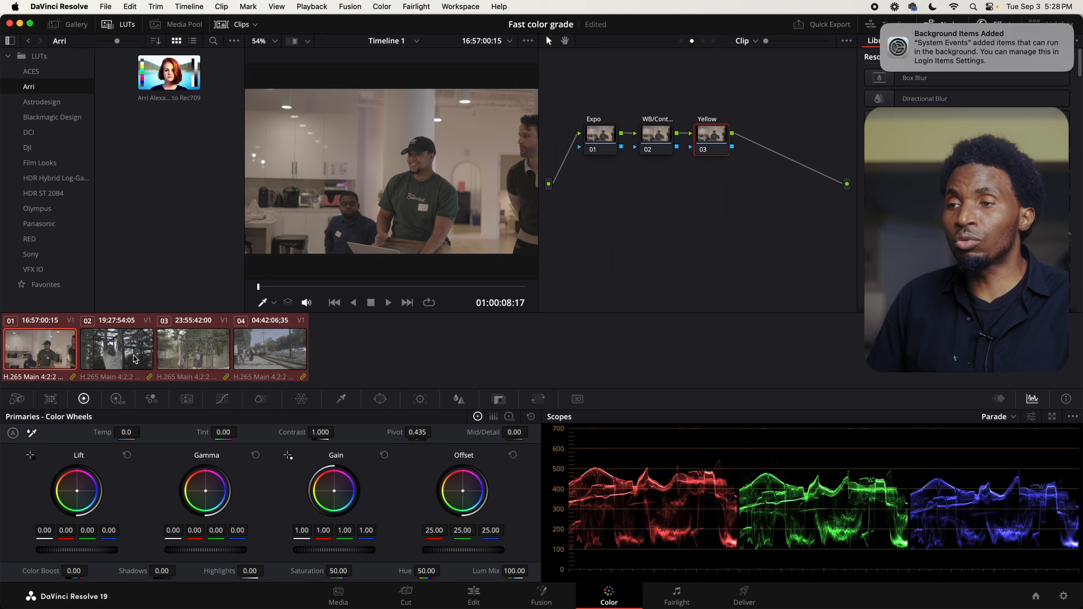
Check the node structure on the second, third and fourth clips.
left_click(115, 350)
left_click(187, 354)
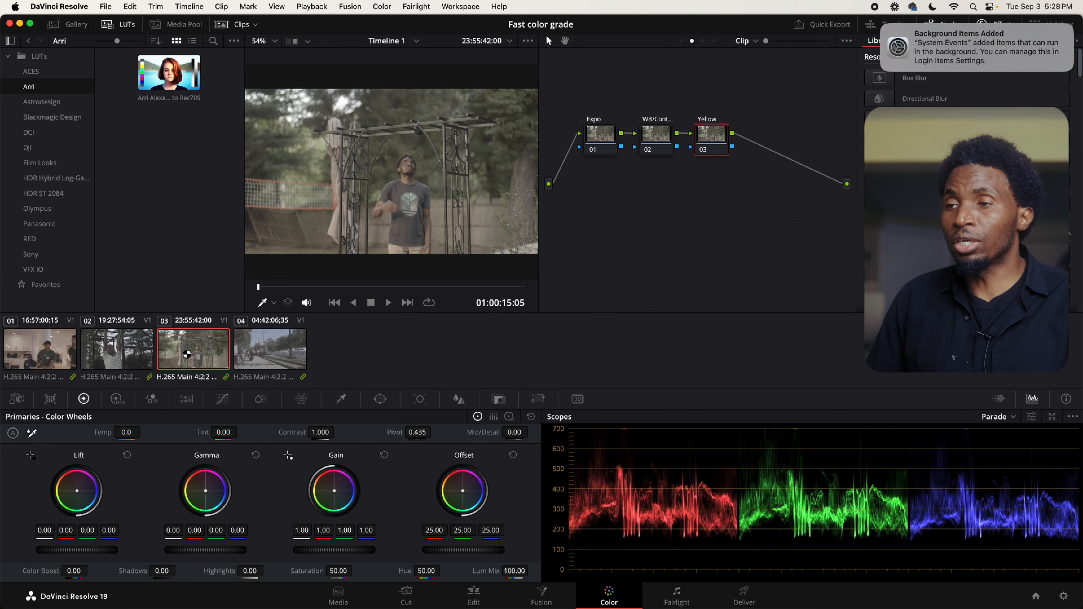
left_click(264, 355)
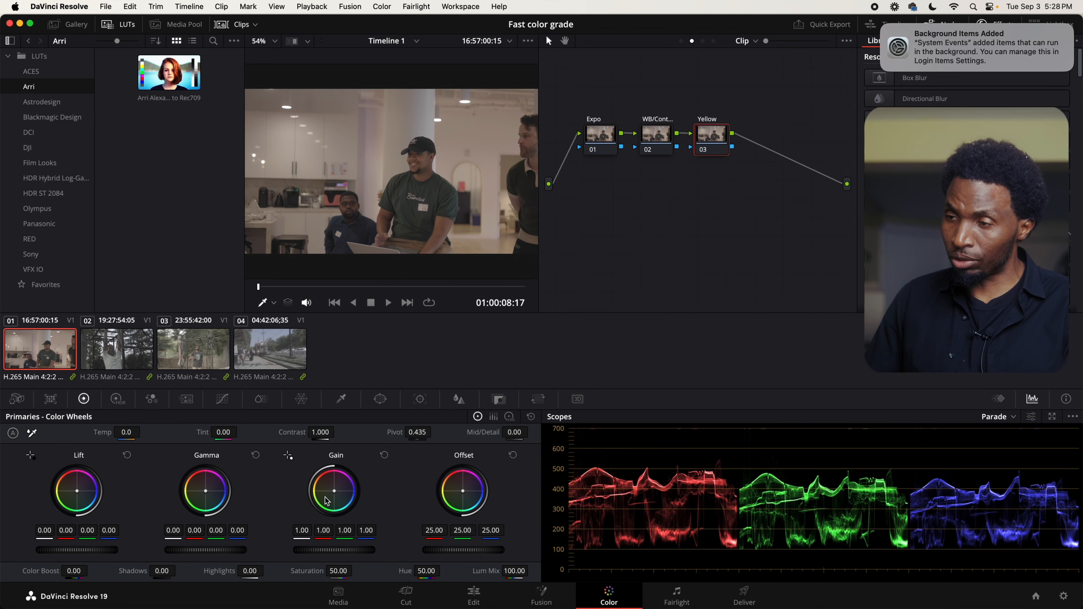
On the first clip's Expo node, move the custom curve's black and white points inward to deepen the shadows and brighten the highlights.
left_click(224, 403)
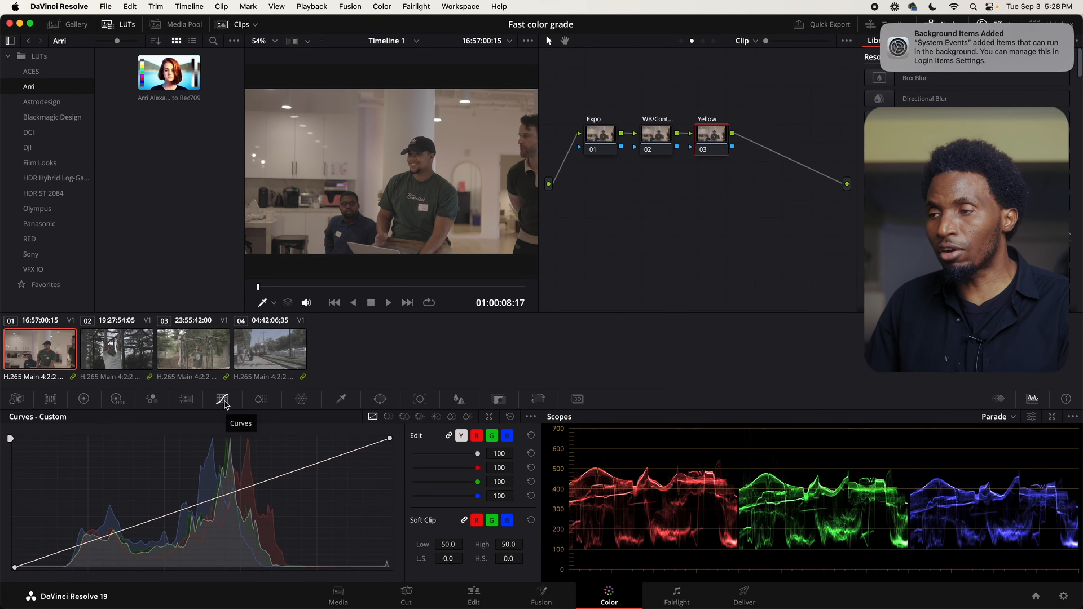
left_click(601, 146)
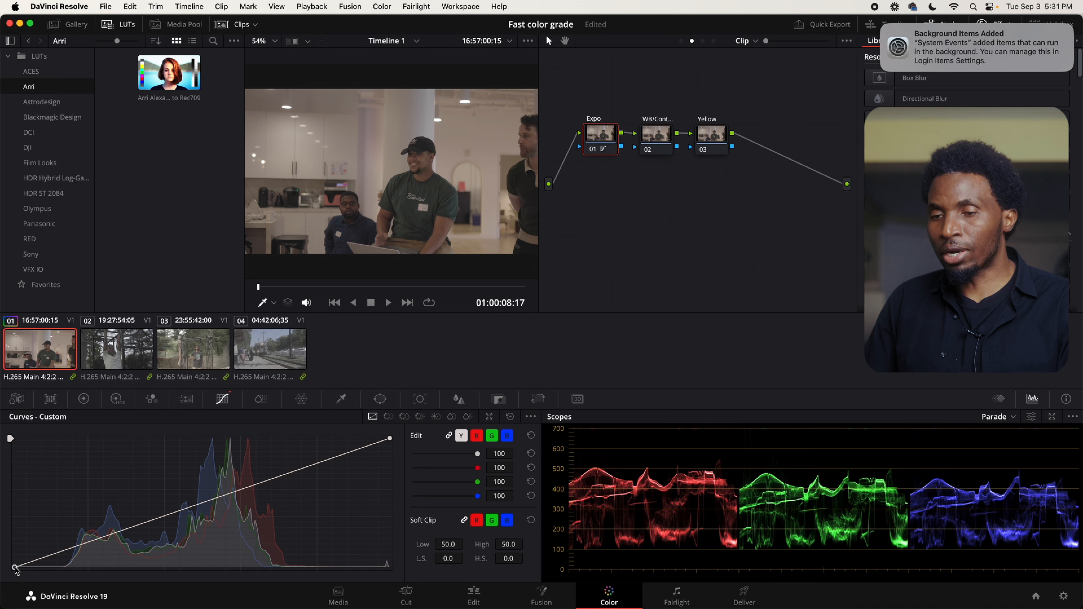
left_click_drag(14, 568, 62, 586)
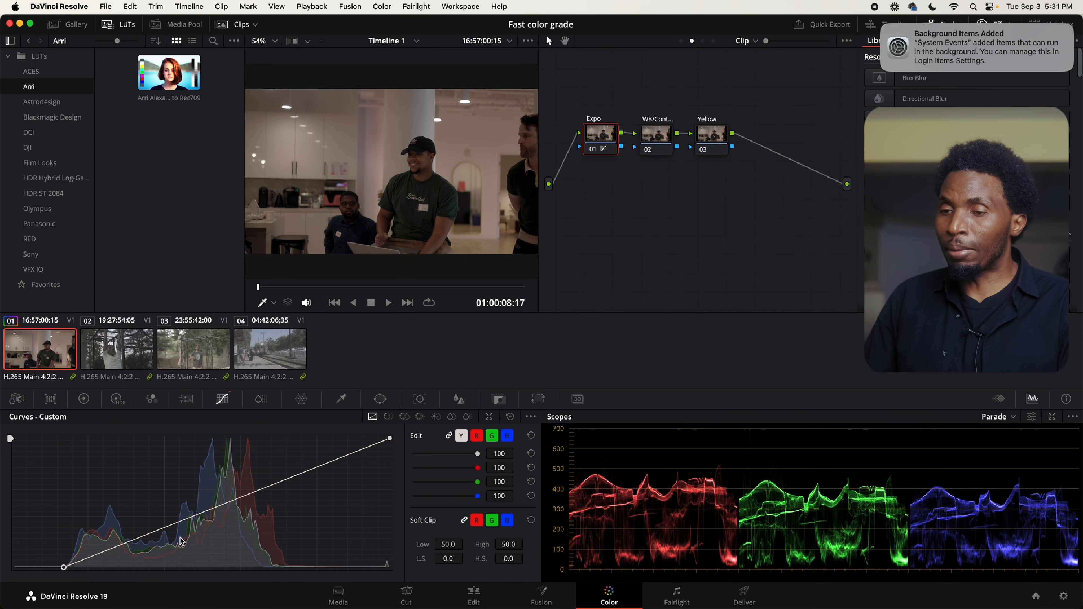
left_click_drag(65, 570, 61, 571)
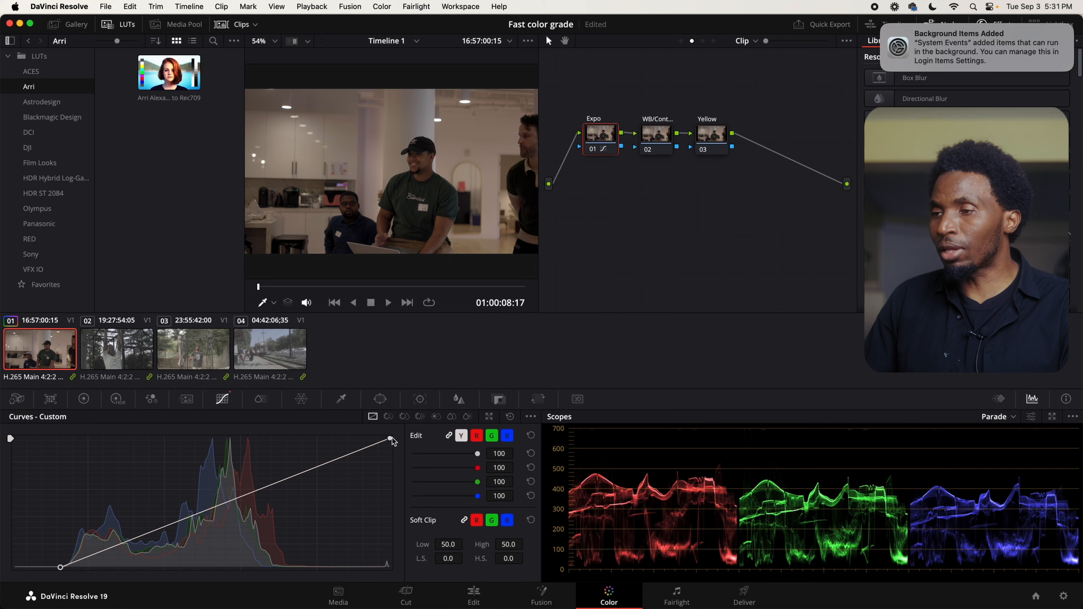
left_click_drag(391, 439, 307, 431)
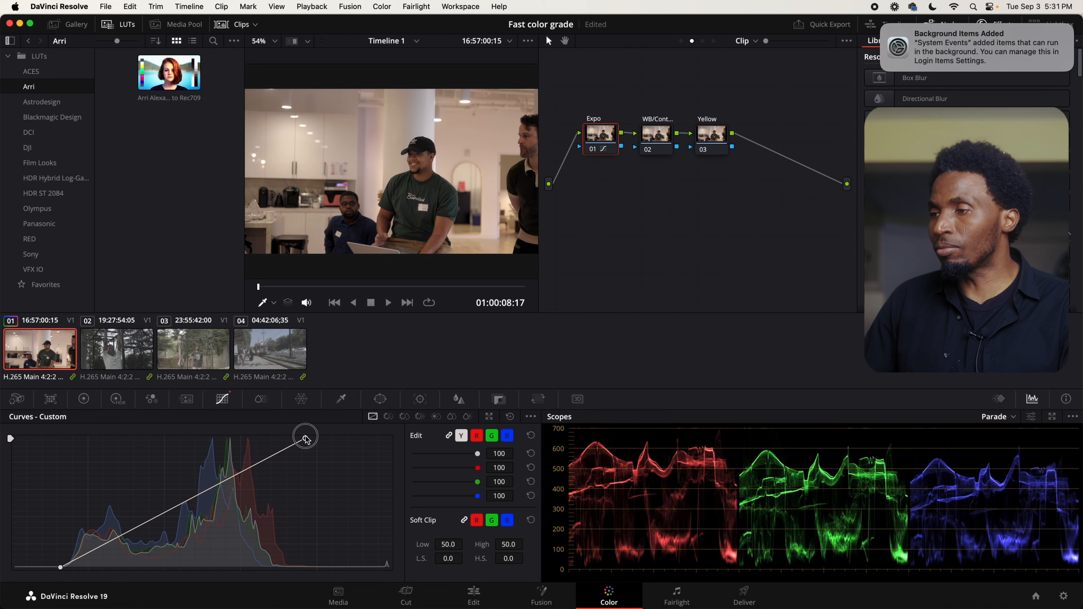
Toggle the Expo node off and on to compare the image before and after the exposure correction.
left_click(593, 149)
left_click(593, 149)
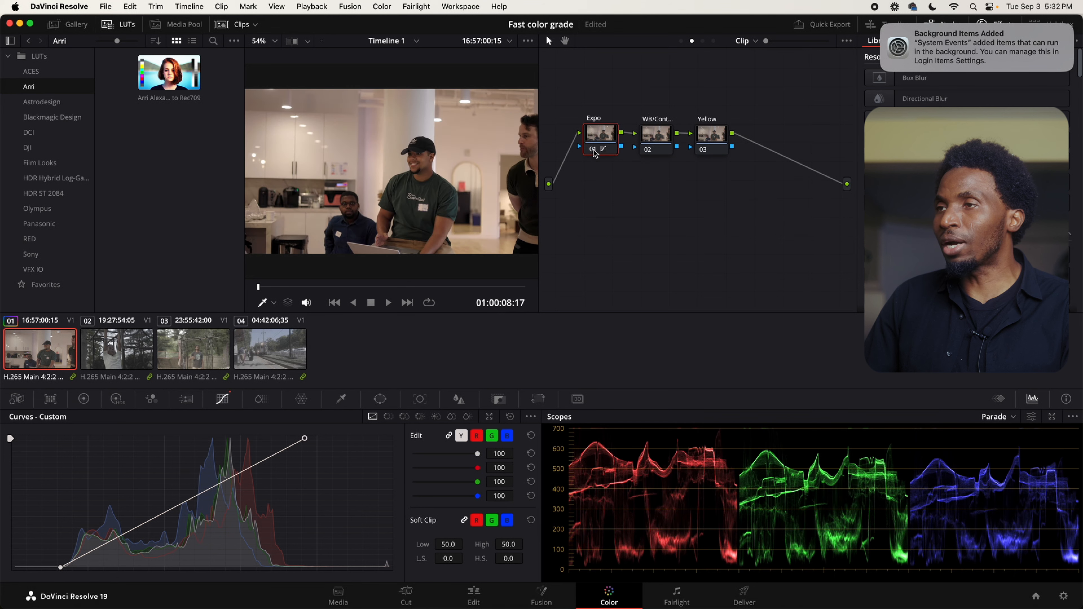
left_click(593, 149)
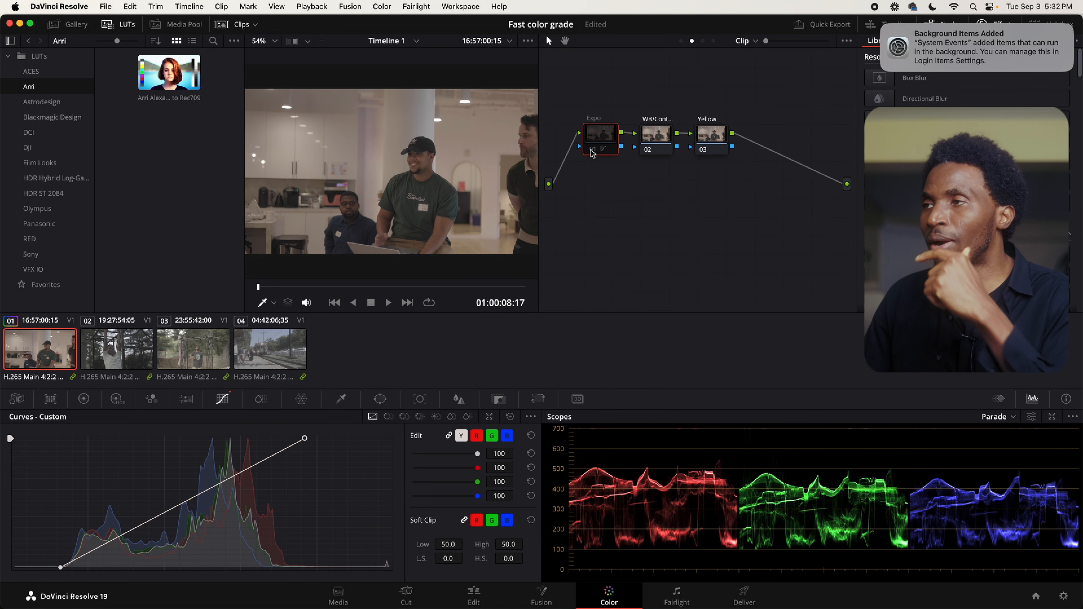
left_click(593, 150)
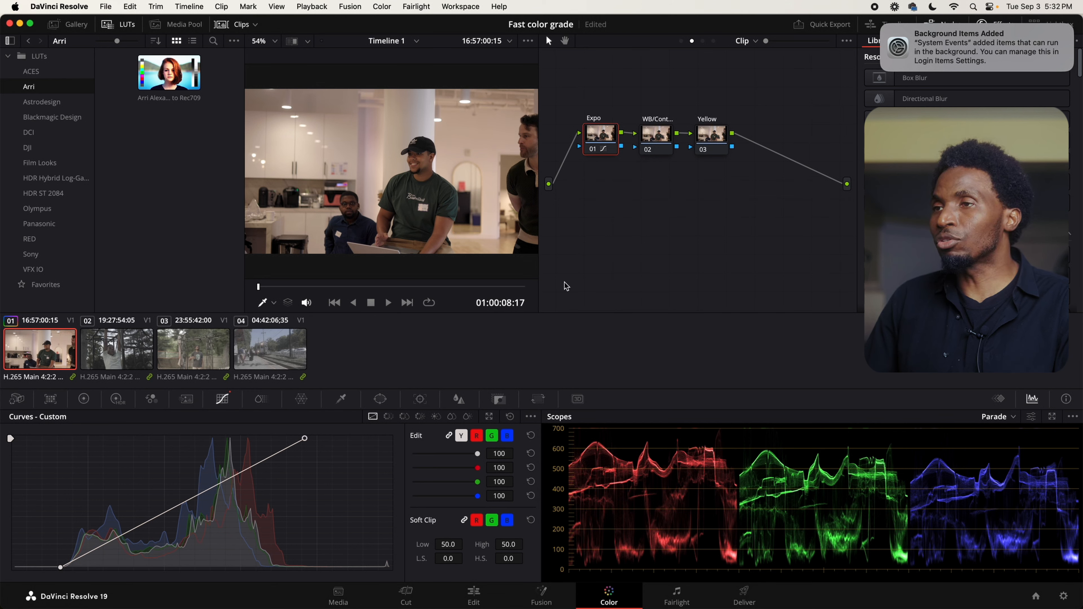
White-balance the WB/Contrast node by sampling the white name tag on the capped man's shirt.
left_click(659, 139)
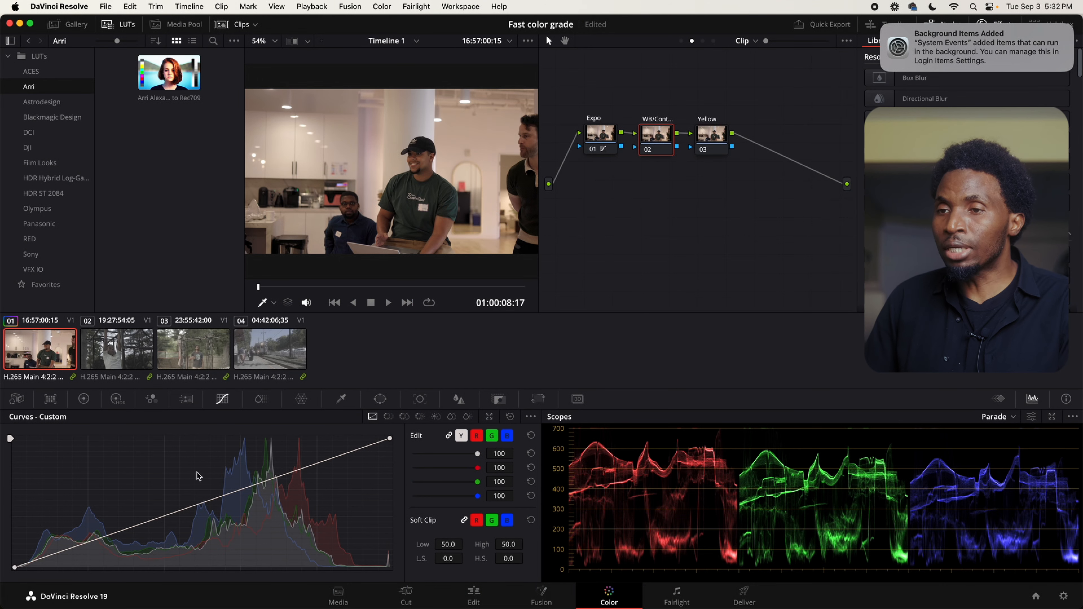
left_click(85, 400)
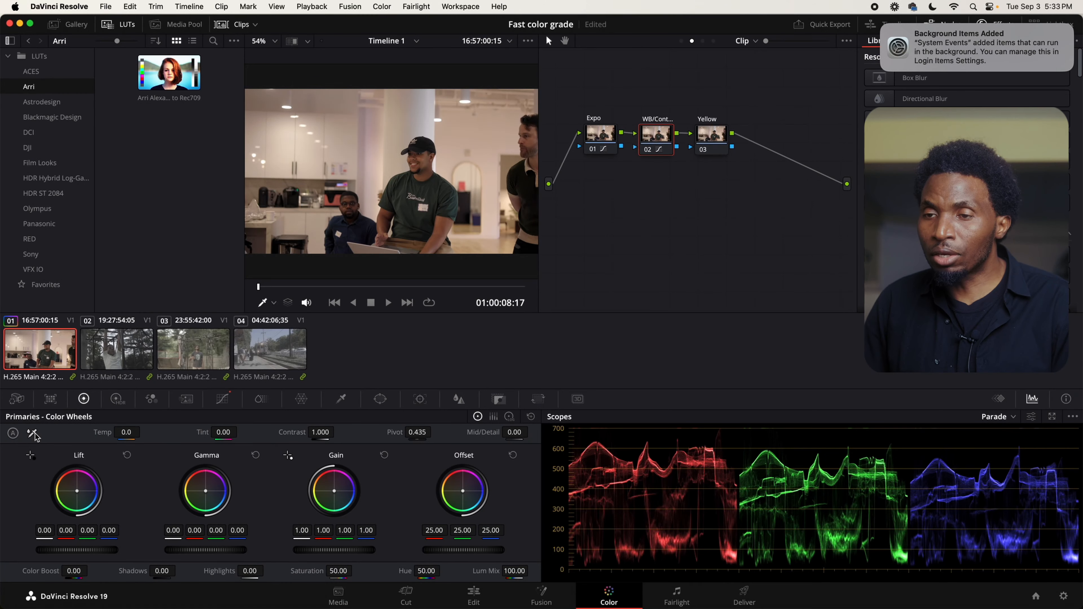
left_click(33, 434)
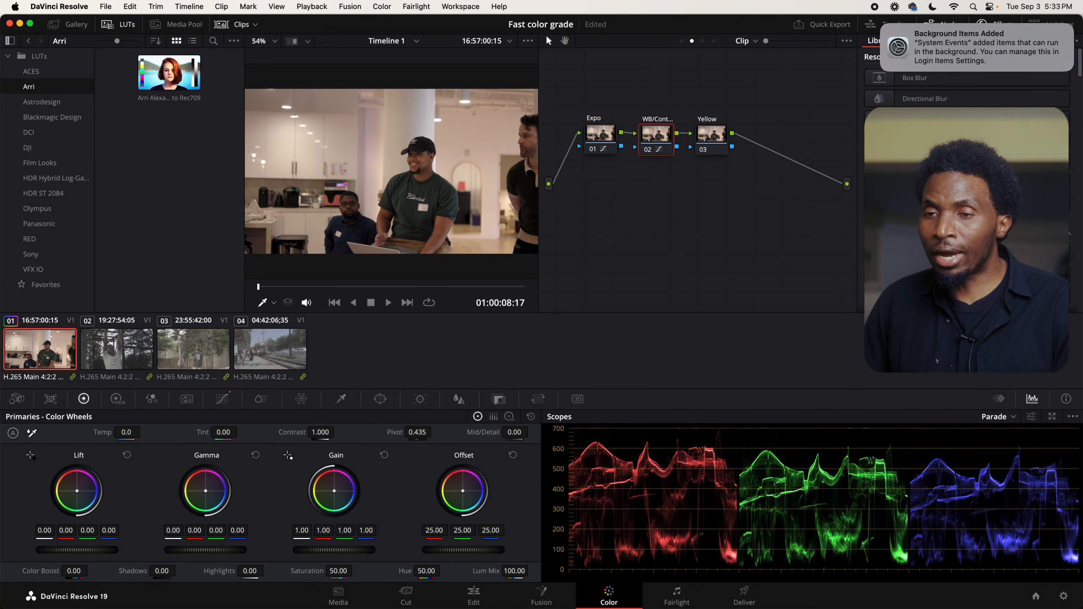
left_click(423, 205)
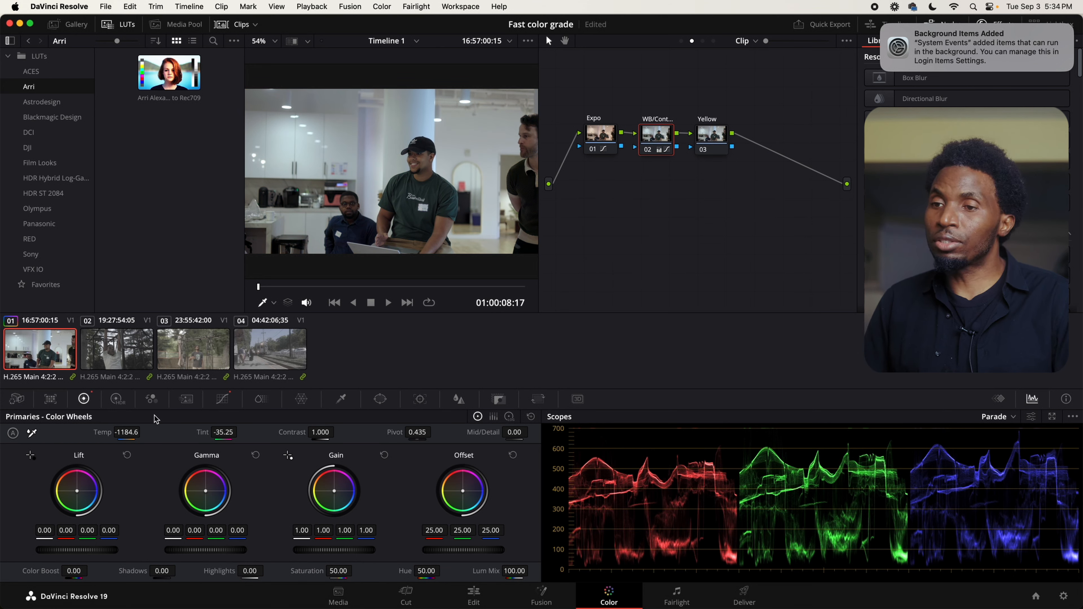
Compare the first clip with the WB/Contrast node off and on, and raise that node's contrast to 1.042.
scroll(420, 186, "up", 2)
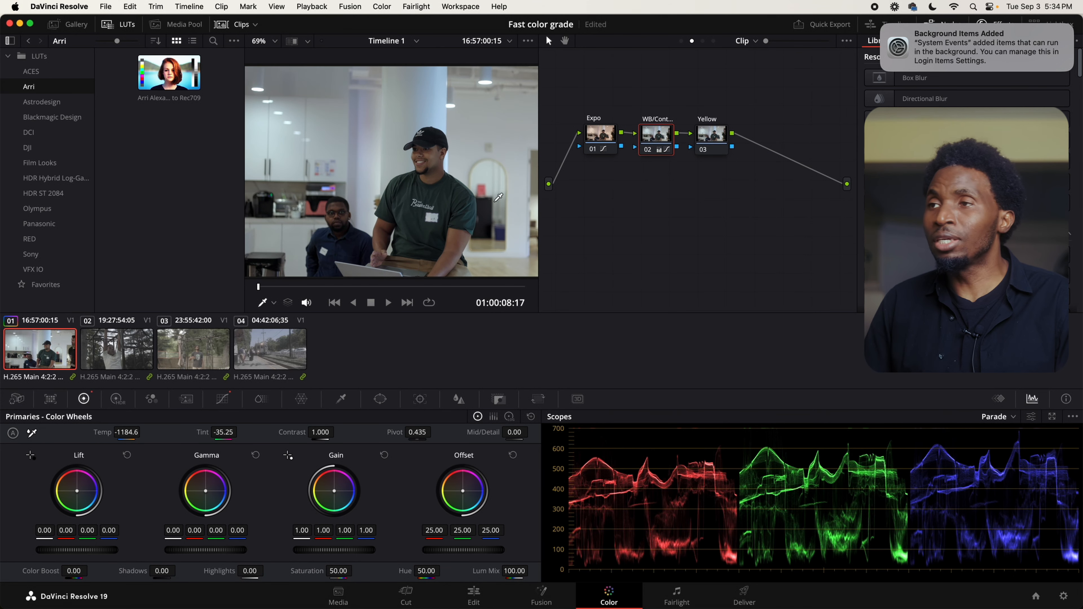
scroll(426, 168, "down", 2)
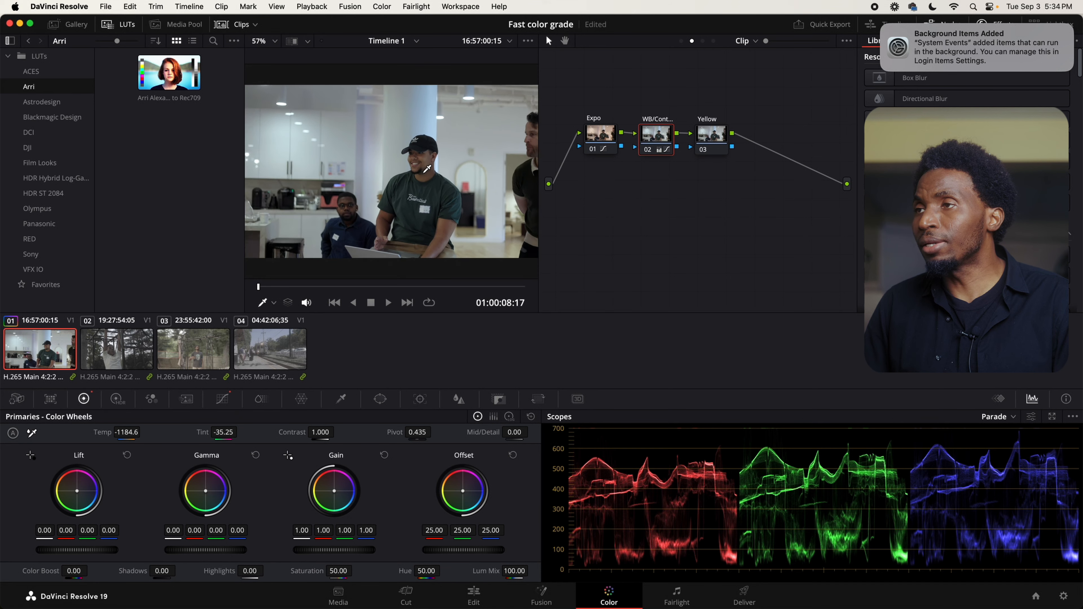
scroll(426, 169, "down", 1)
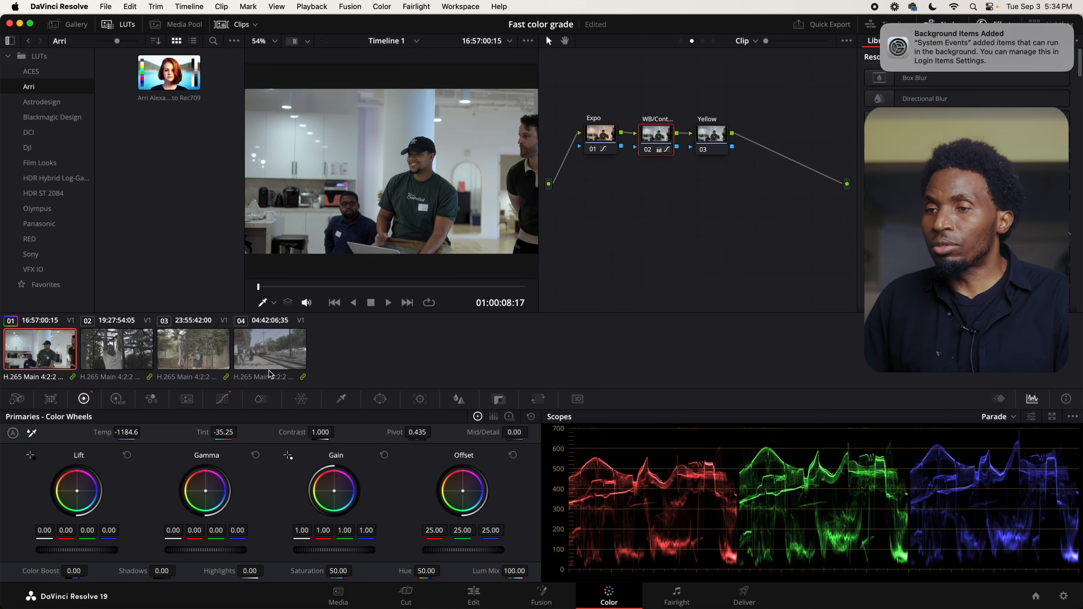
left_click(649, 150)
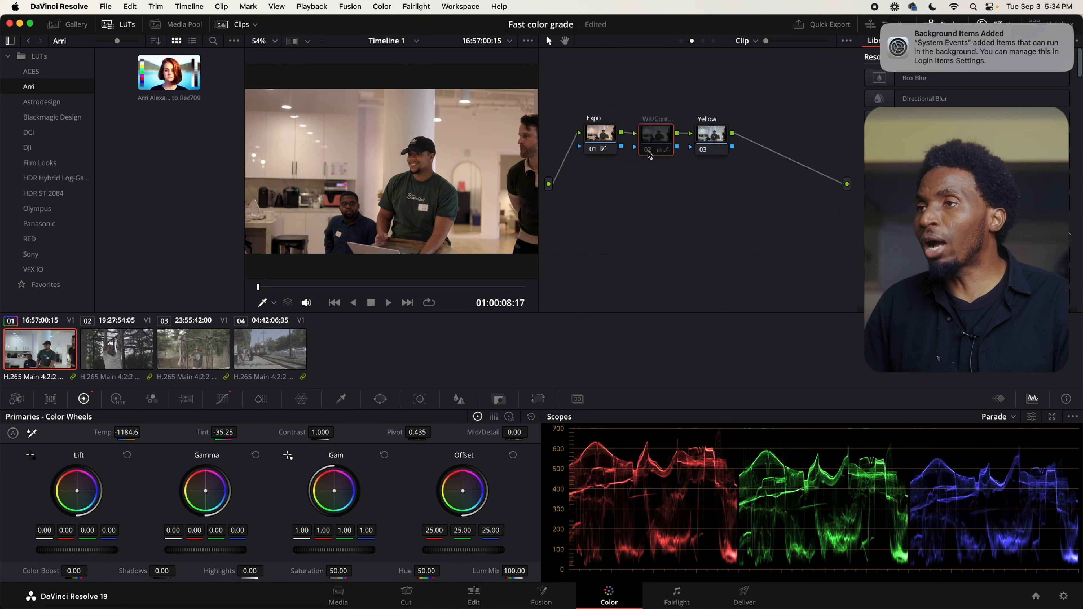
left_click(648, 151)
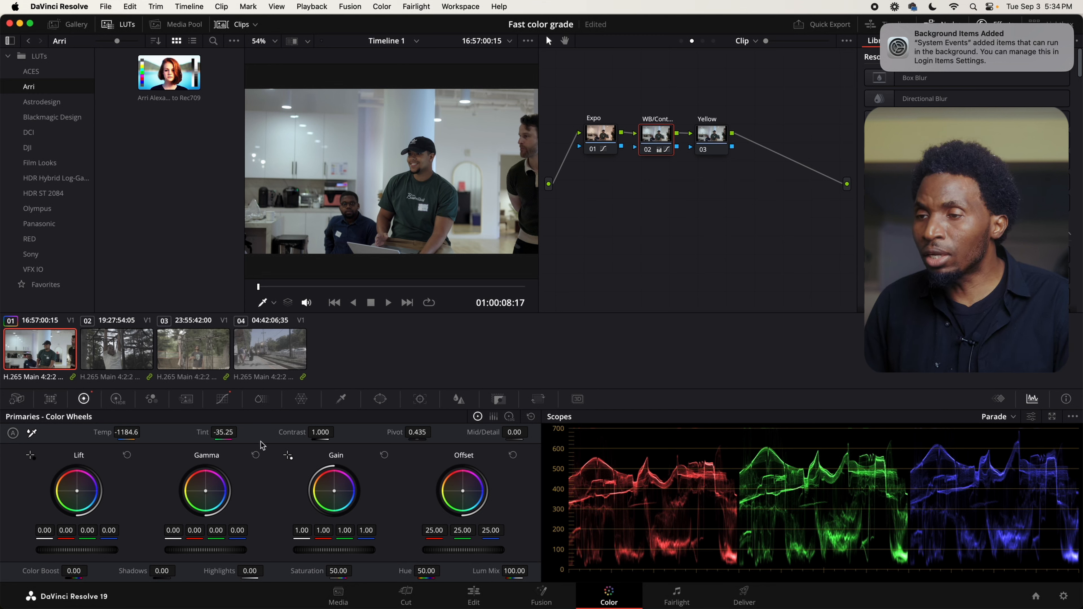
left_click_drag(322, 433, 332, 434)
On the Edit page, bypass and re-enable the color grades to compare the original and graded image, and return to the Color page.
key("shift+4")
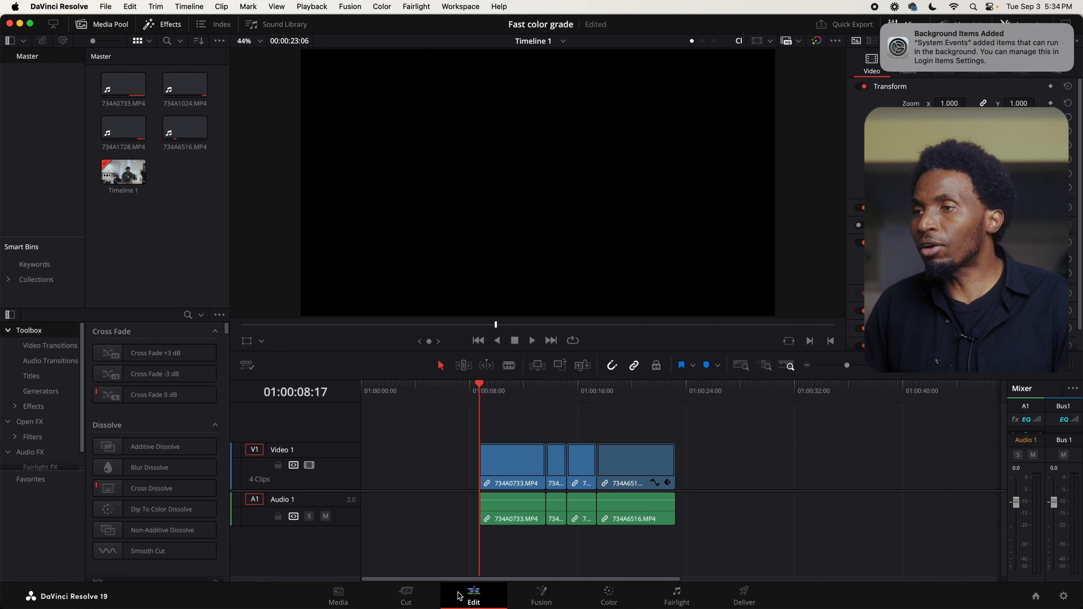
left_click(817, 41)
left_click(817, 41)
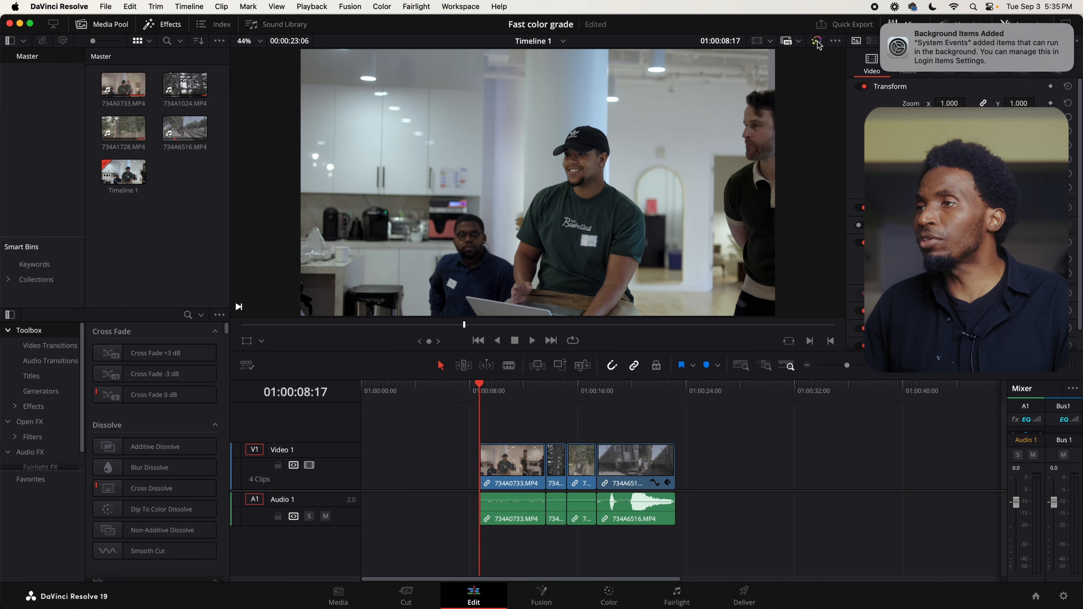
left_click(817, 40)
left_click(817, 41)
left_click(816, 41)
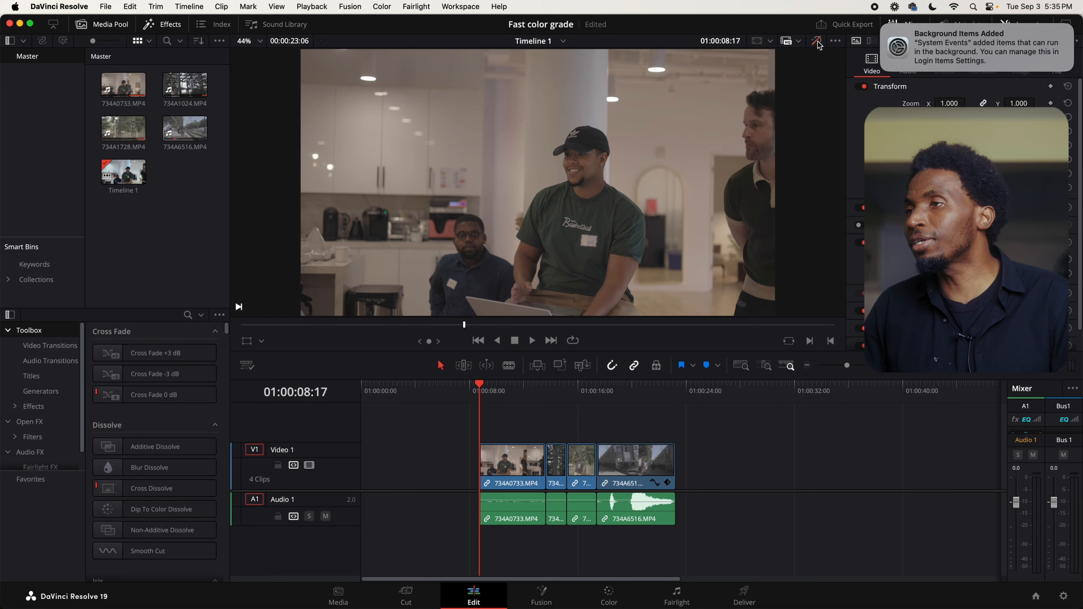
left_click(816, 41)
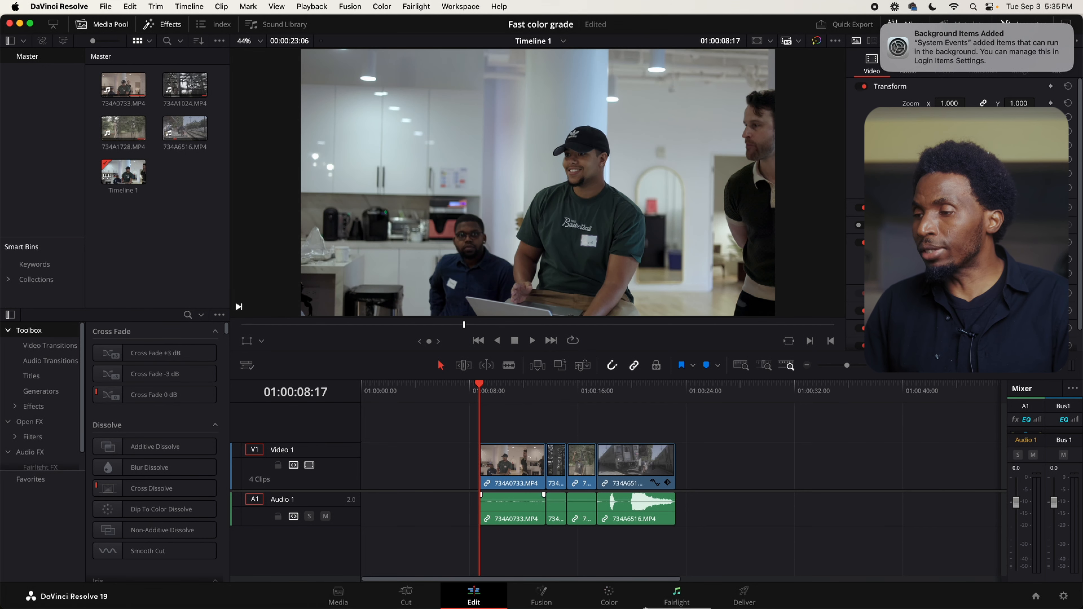
left_click(609, 596)
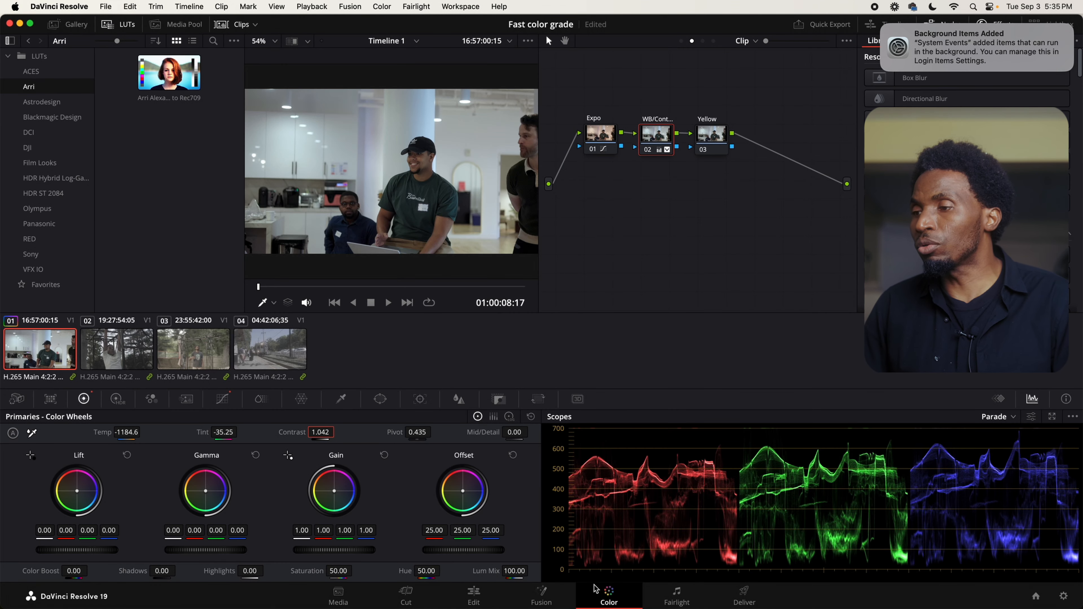
On the Yellow node, tint the gain yellow to 0.99 red, 1.01 green and 0.91 blue, lower the gamma to -0.01, and check the image full screen.
left_click(711, 136)
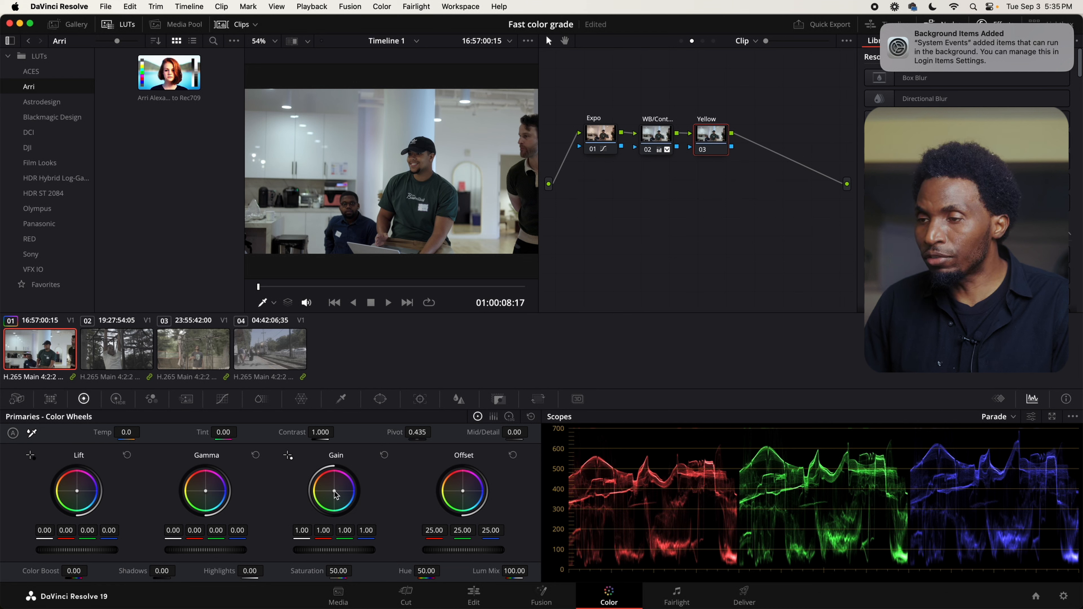
left_click_drag(335, 495, 323, 492)
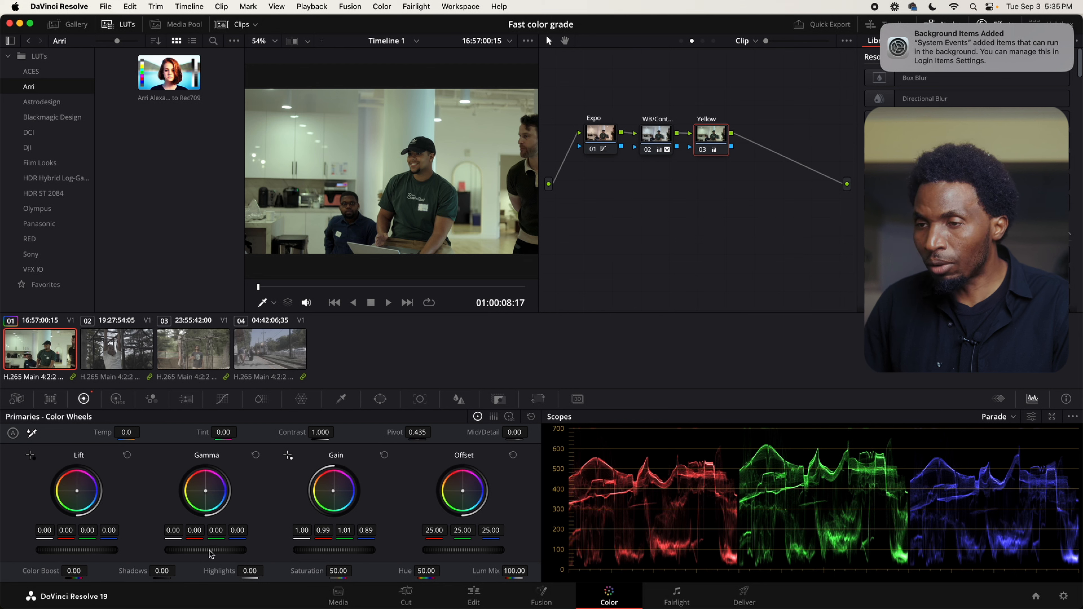
left_click_drag(211, 553, 176, 545)
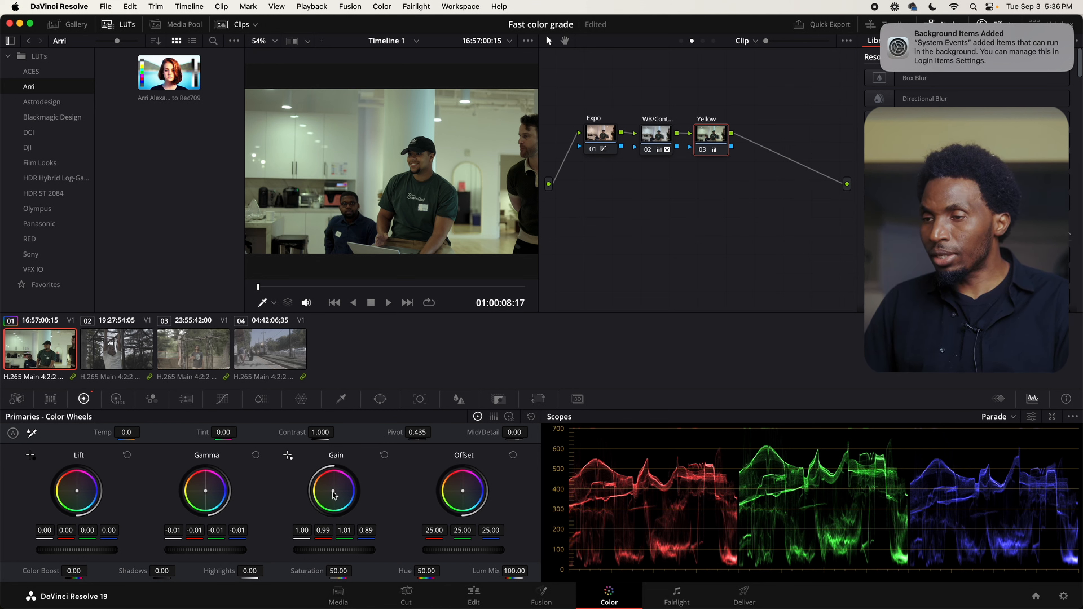
left_click_drag(335, 495, 329, 491)
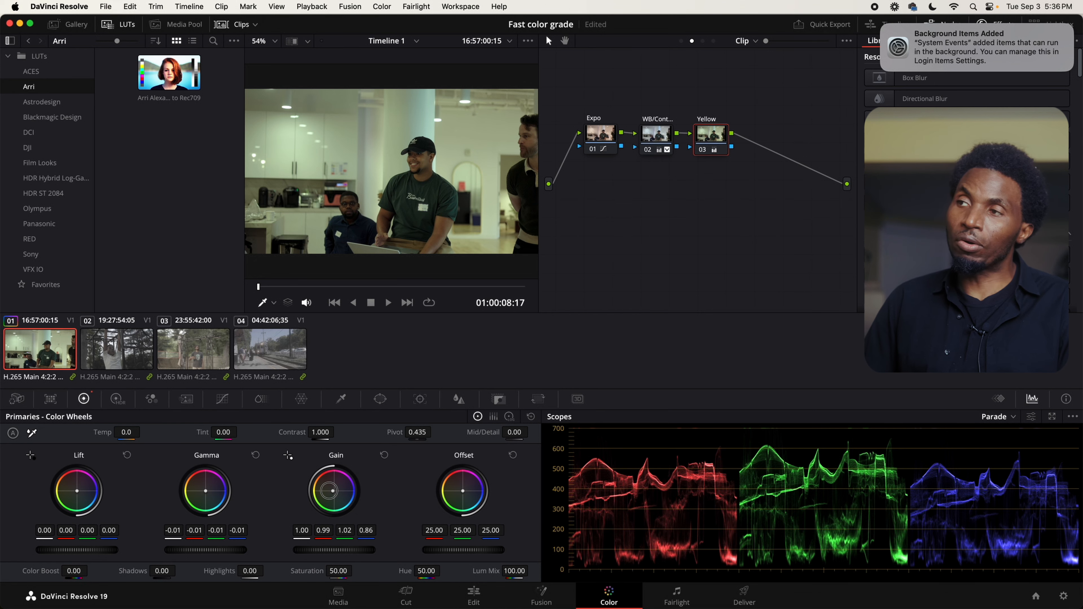
left_click_drag(329, 491, 330, 491)
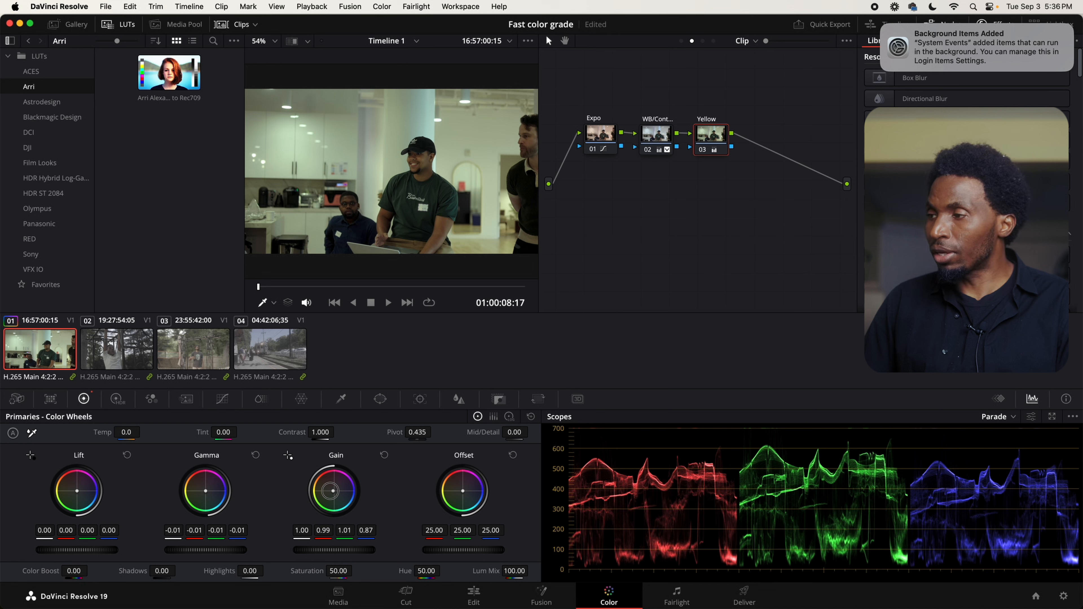
left_click_drag(332, 490, 334, 494)
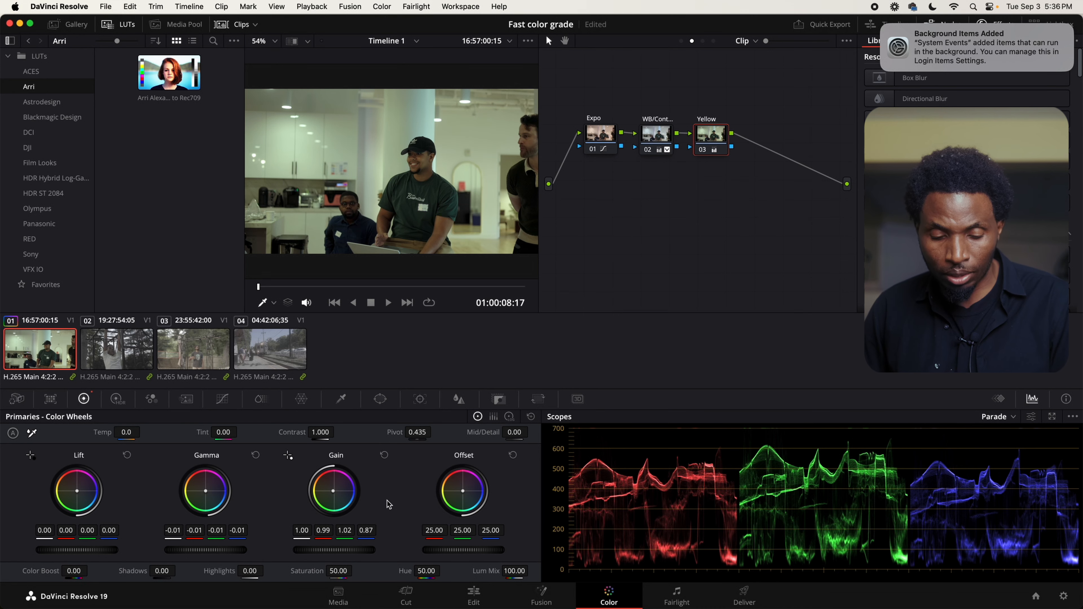
key("super+f")
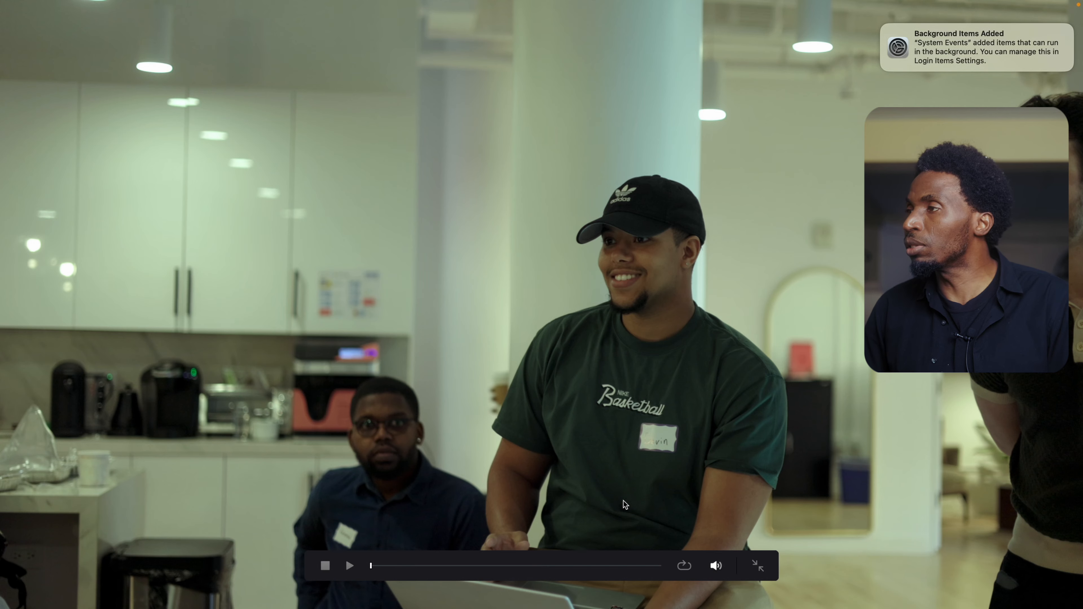
key("Escape")
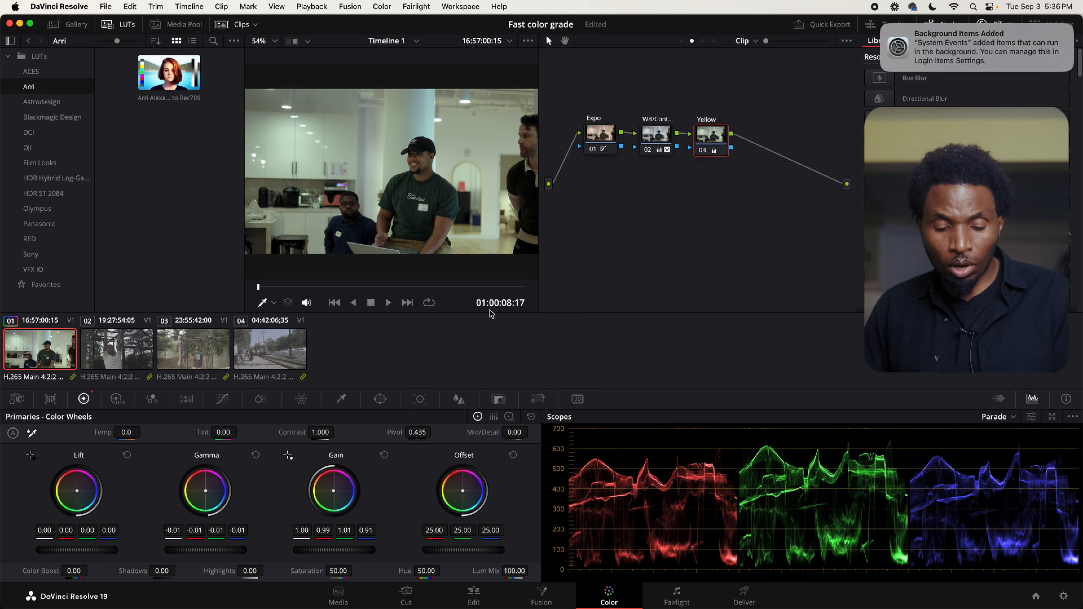
key("super+f")
key("super+f")
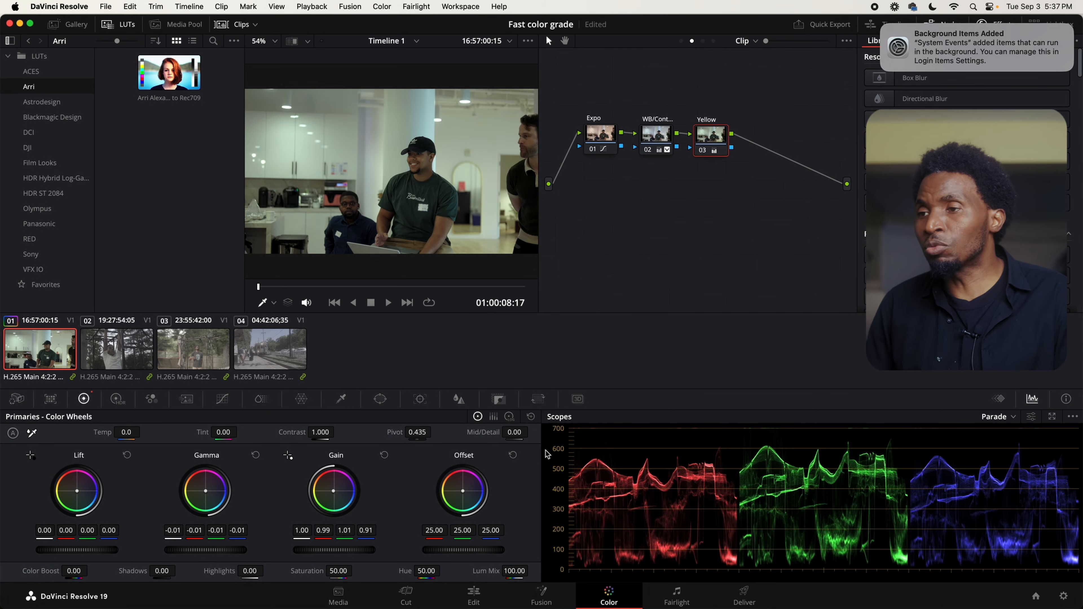
Add a serial node after the Yellow node on the first clip and line it up with the other nodes.
left_click_drag(712, 142, 709, 141)
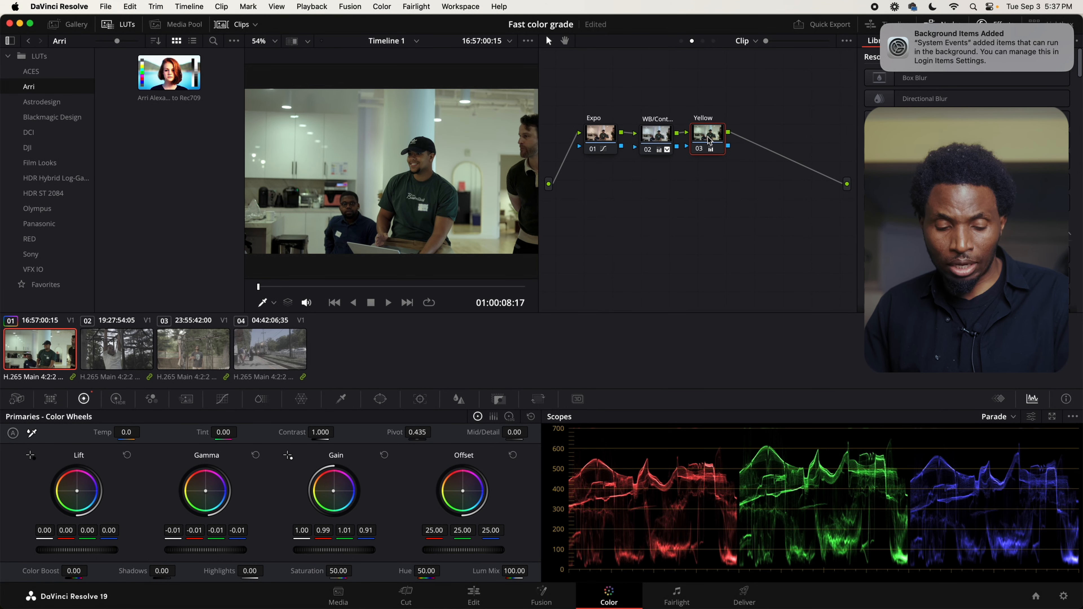
key("alt+s")
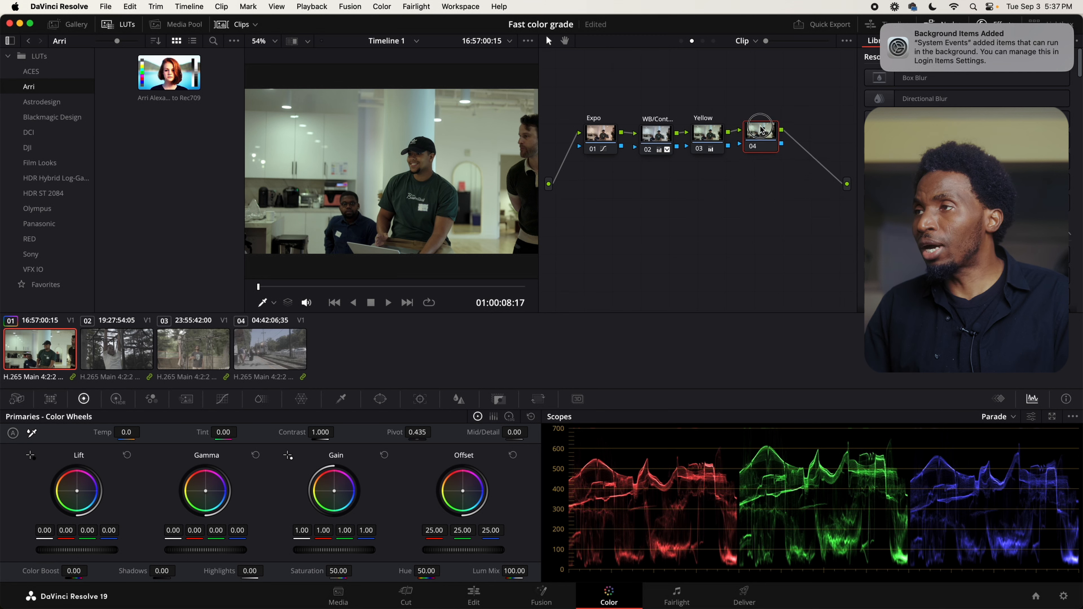
left_click(762, 132)
left_click_drag(761, 132, 754, 150)
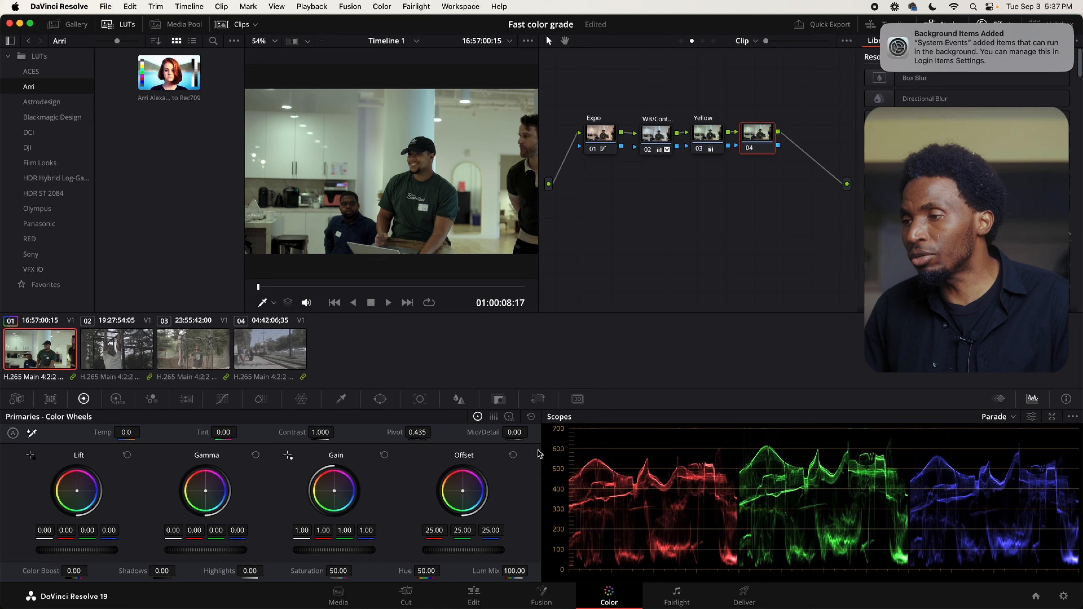
Desaturate the new node's shadows with a Lum Vs Sat curve, anchoring input lum 0.17 and lowering the black end's saturation to 0.22.
left_click(225, 404)
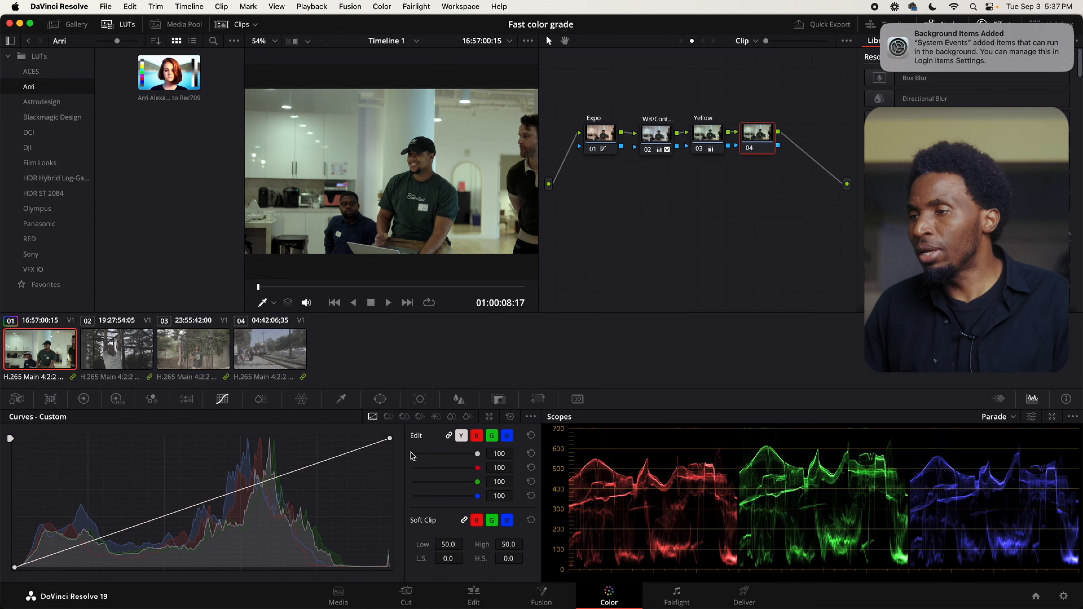
left_click(436, 417)
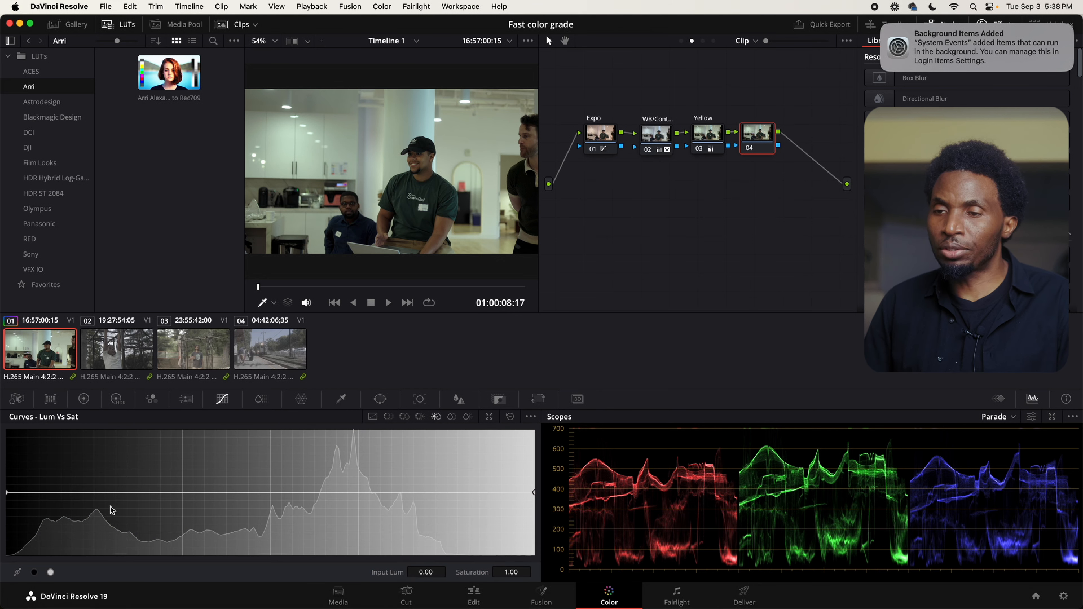
left_click(94, 493)
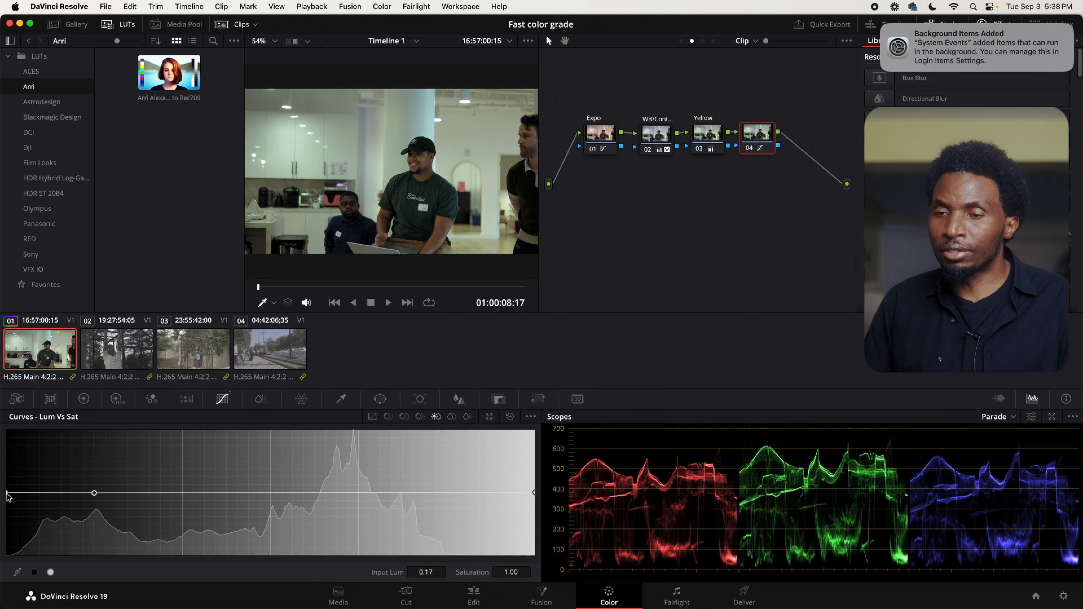
left_click_drag(7, 492, 6, 540)
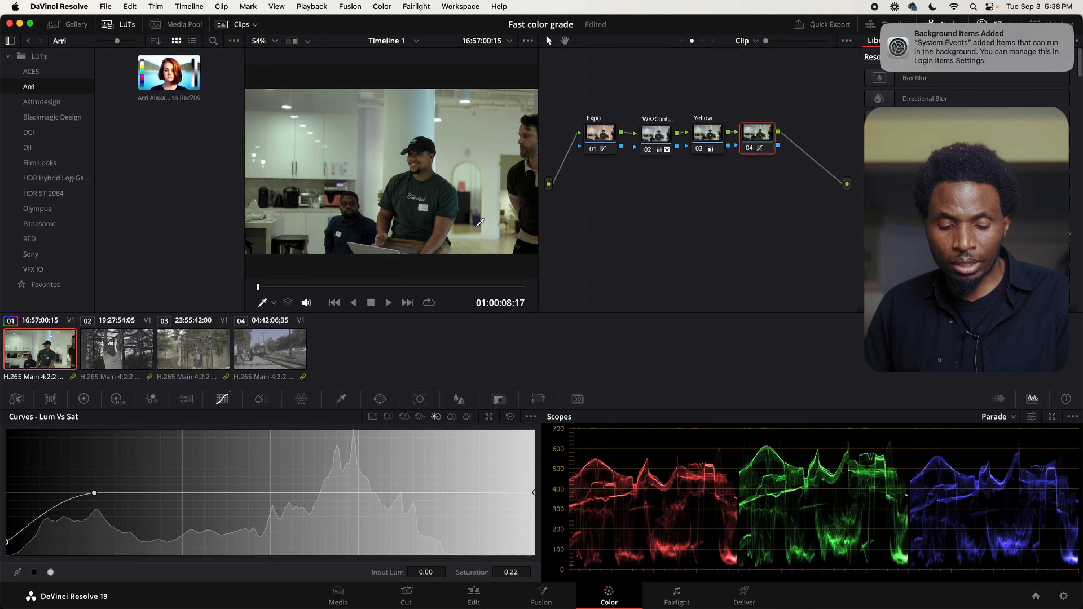
key("super+f")
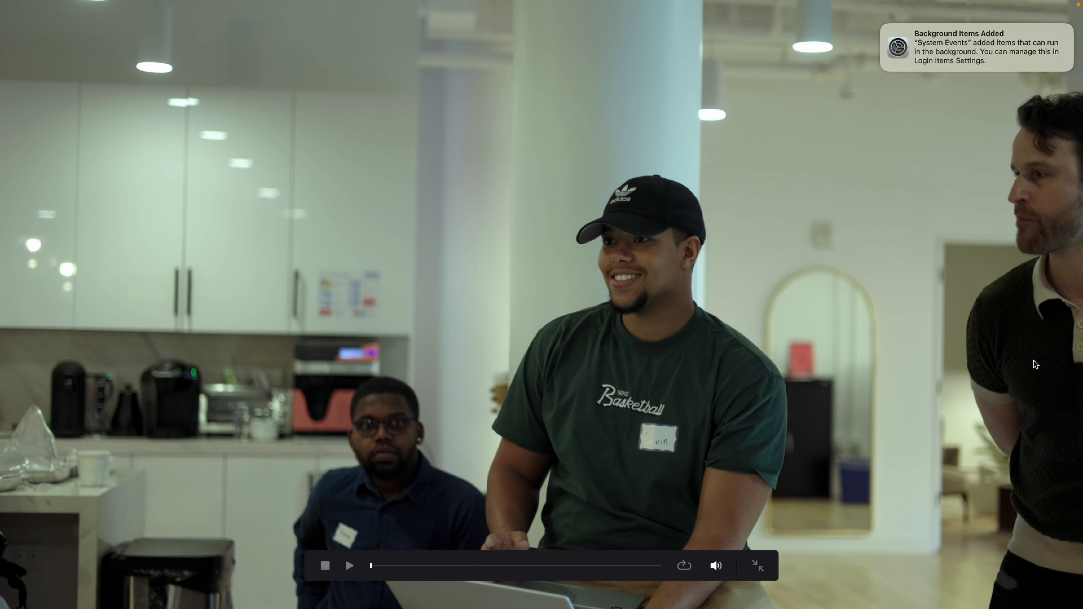
key("Escape")
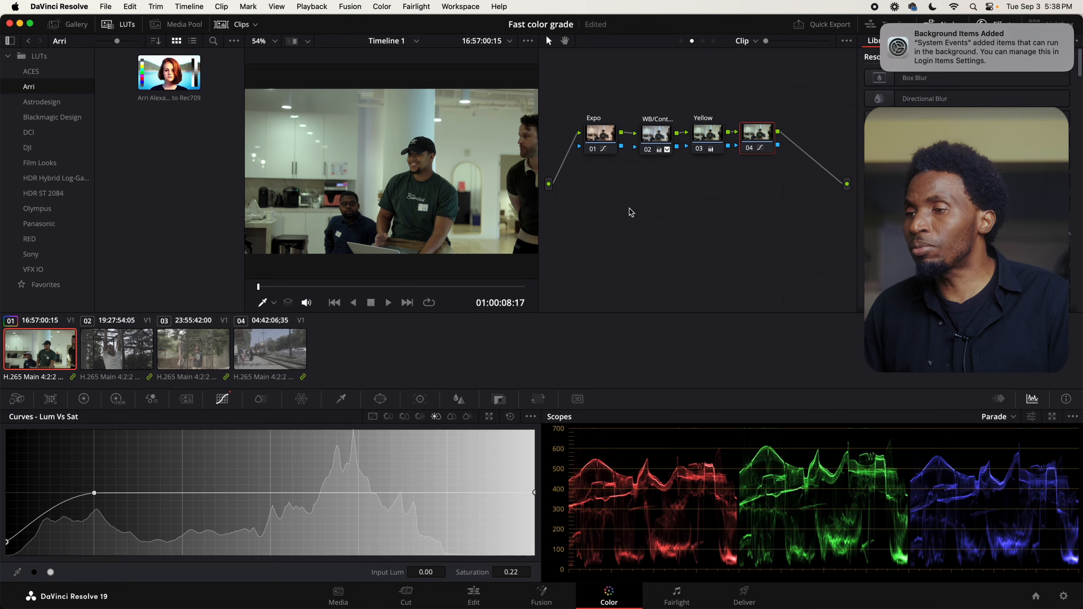
On the second clip's Expo node, move the custom curve's black and white points inward to the edges of the histogram.
left_click(139, 375)
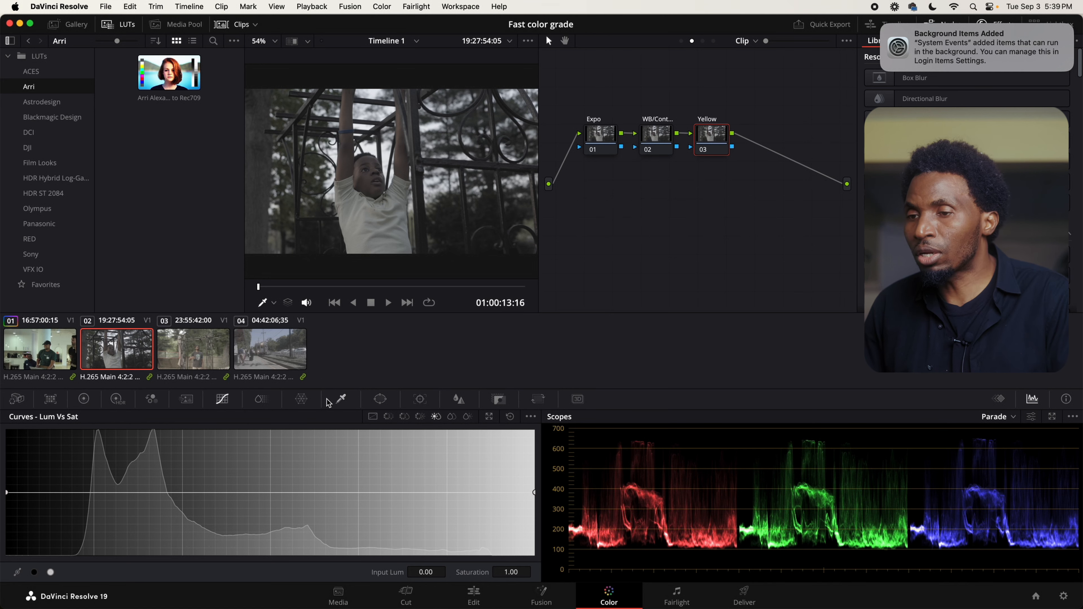
left_click(84, 400)
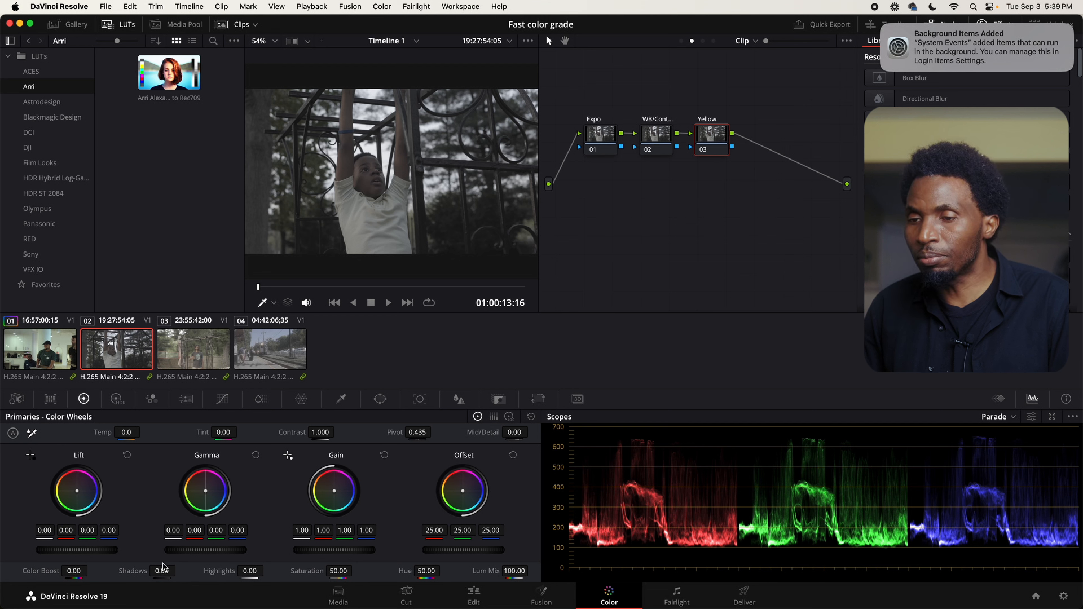
left_click(222, 398)
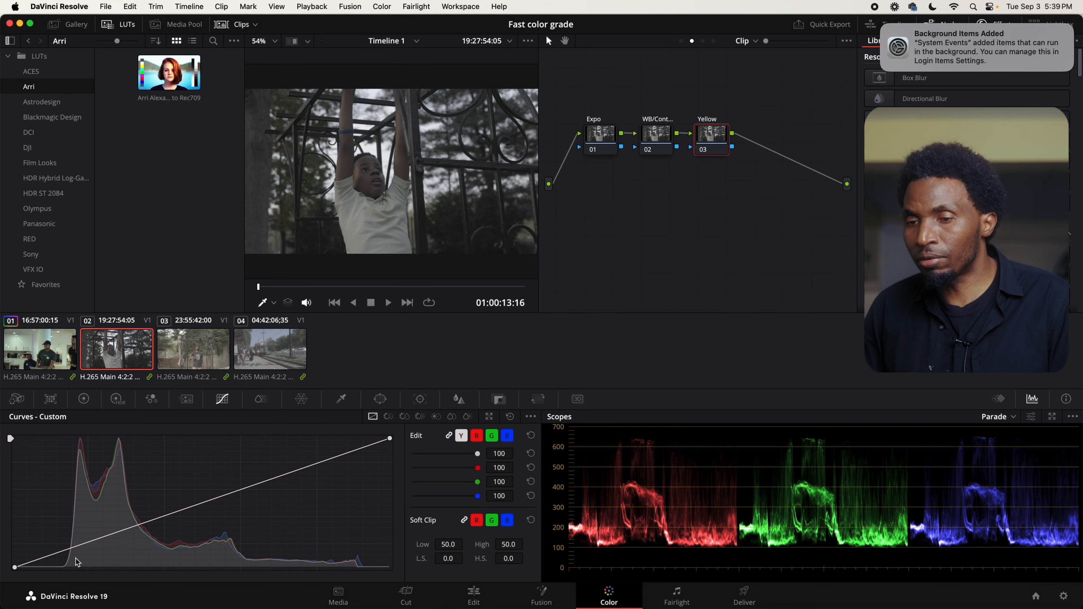
left_click(595, 140)
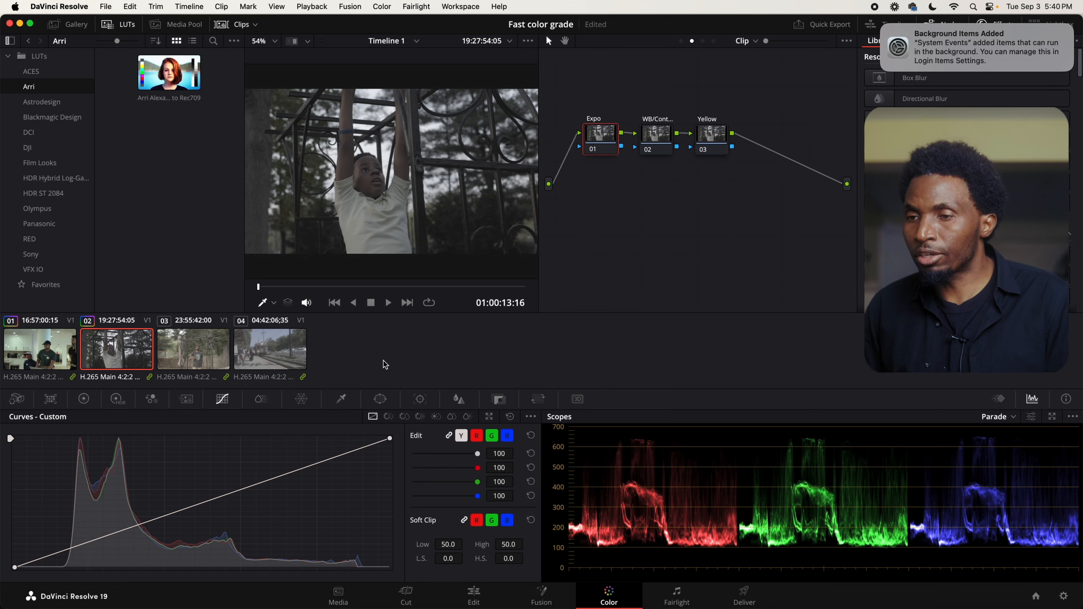
left_click_drag(15, 567, 62, 567)
mouse_move(390, 437)
left_mouse_down()
mouse_move(322, 433)
mouse_move(381, 438)
left_mouse_up()
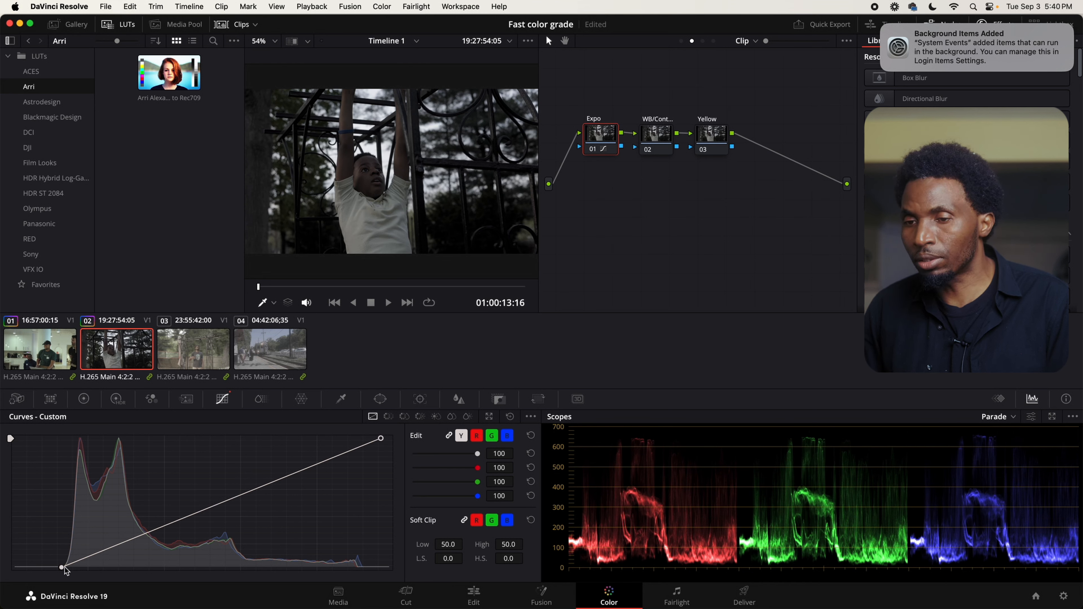
On the second clip's WB/Contrast node, white balance from the bright background above the boy's head and lower the contrast to 0.890.
left_click(662, 135)
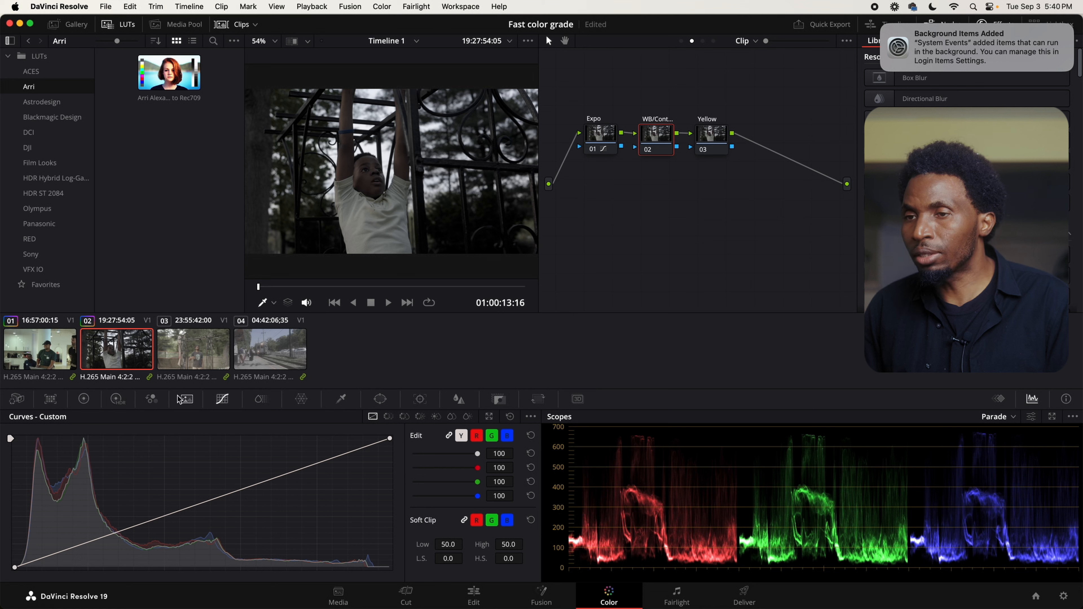
left_click(83, 401)
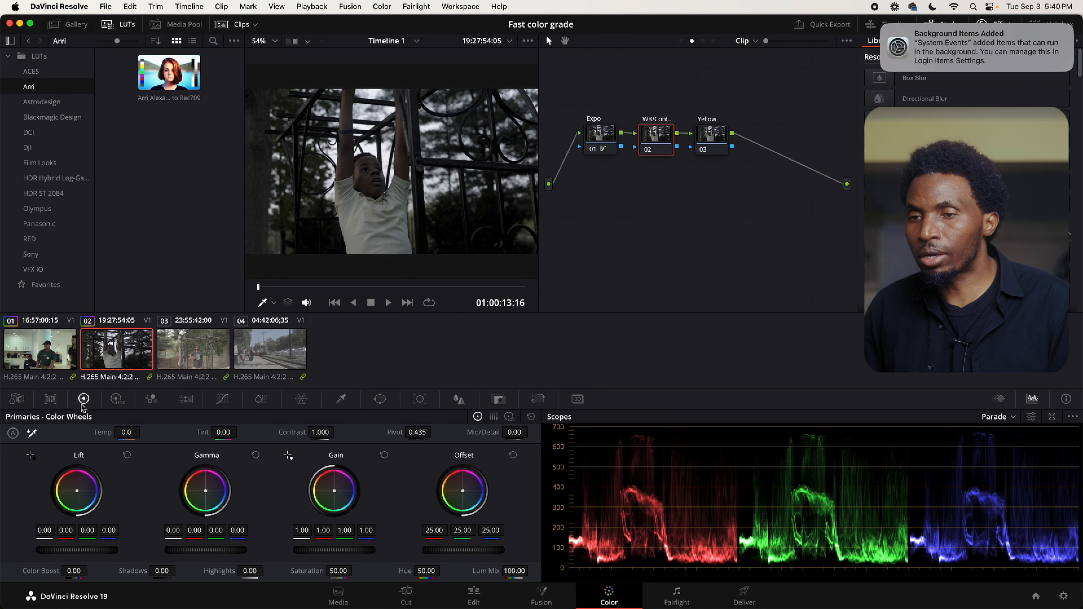
left_click(33, 434)
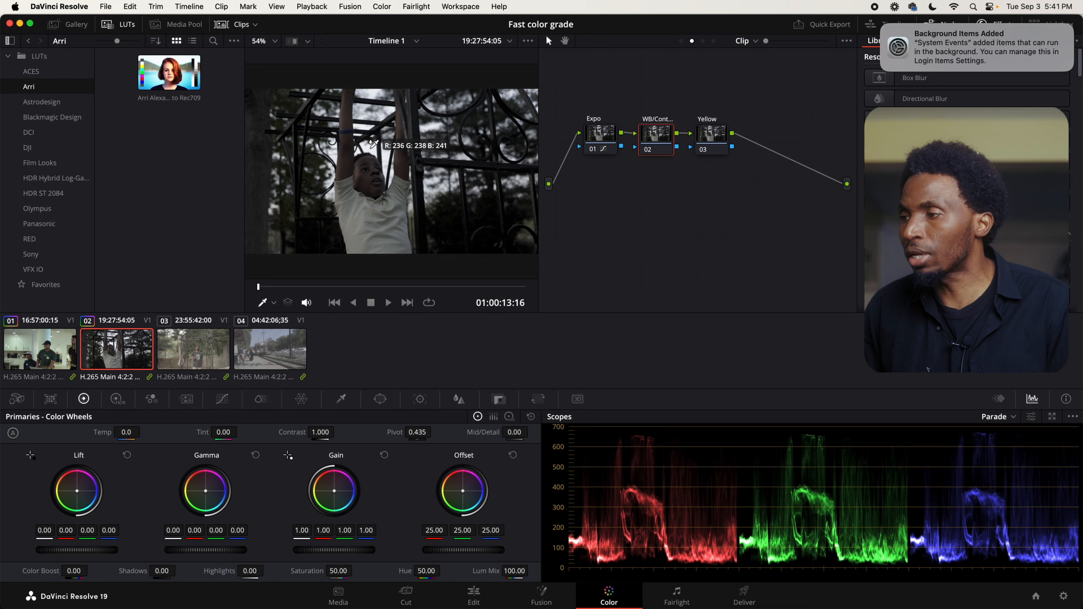
left_click(382, 151)
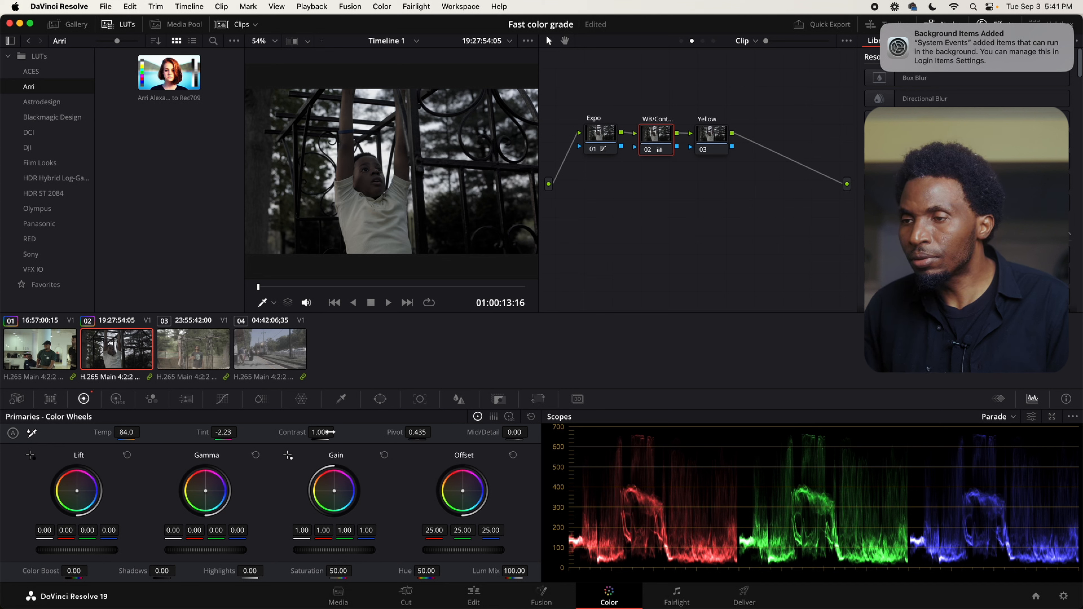
left_click_drag(321, 432, 292, 429)
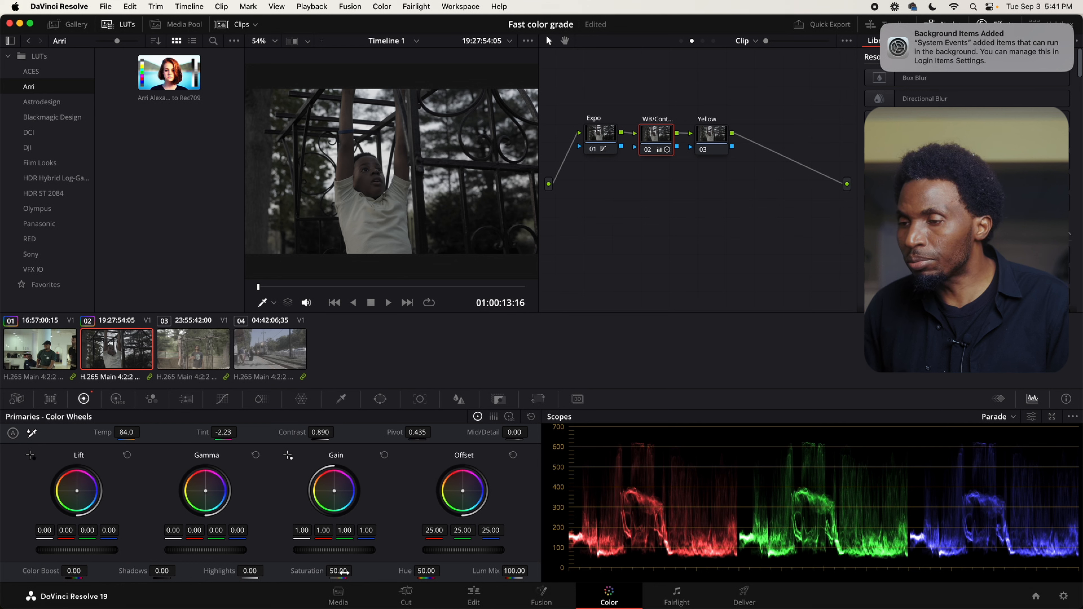
left_click_drag(341, 572, 358, 572)
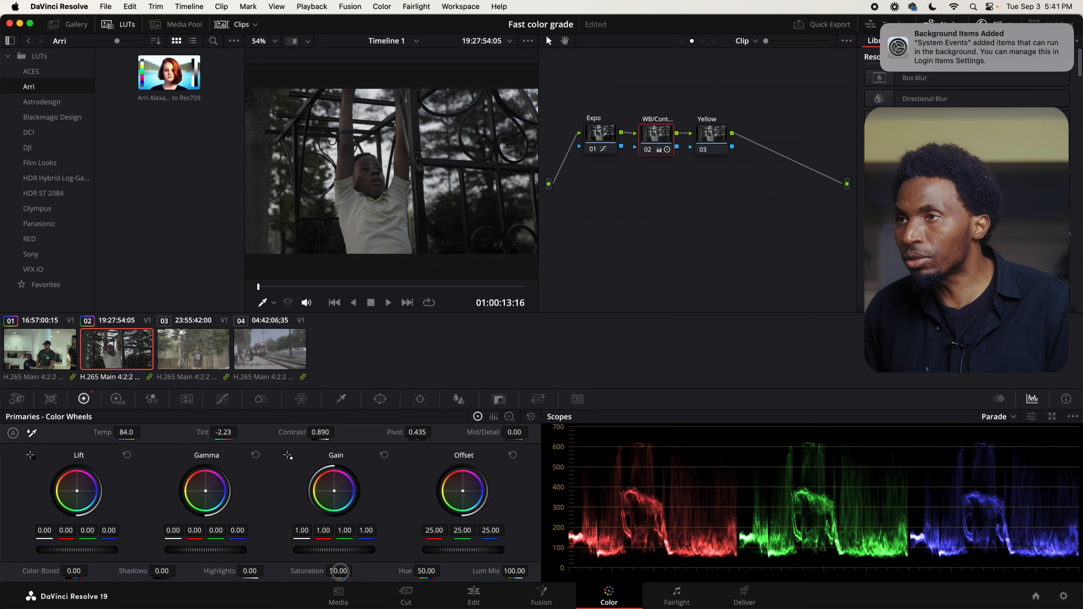
On the second clip's Yellow node, tint the gain yellow to 1.00 red, 1.01 green and 0.89 blue, and lower the gamma very slightly.
left_click(717, 135)
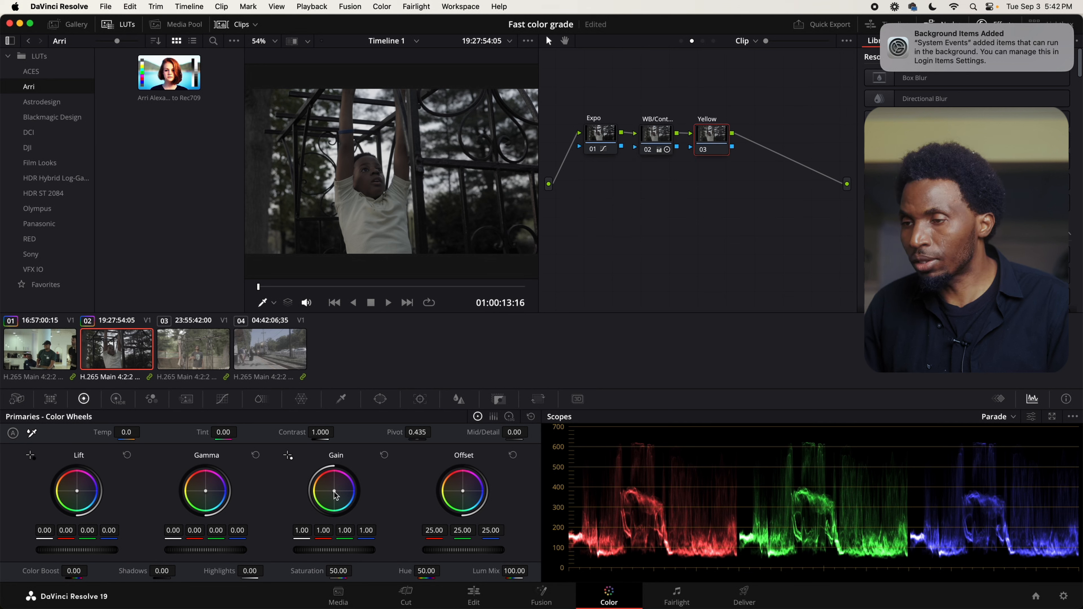
left_click_drag(336, 495, 322, 492)
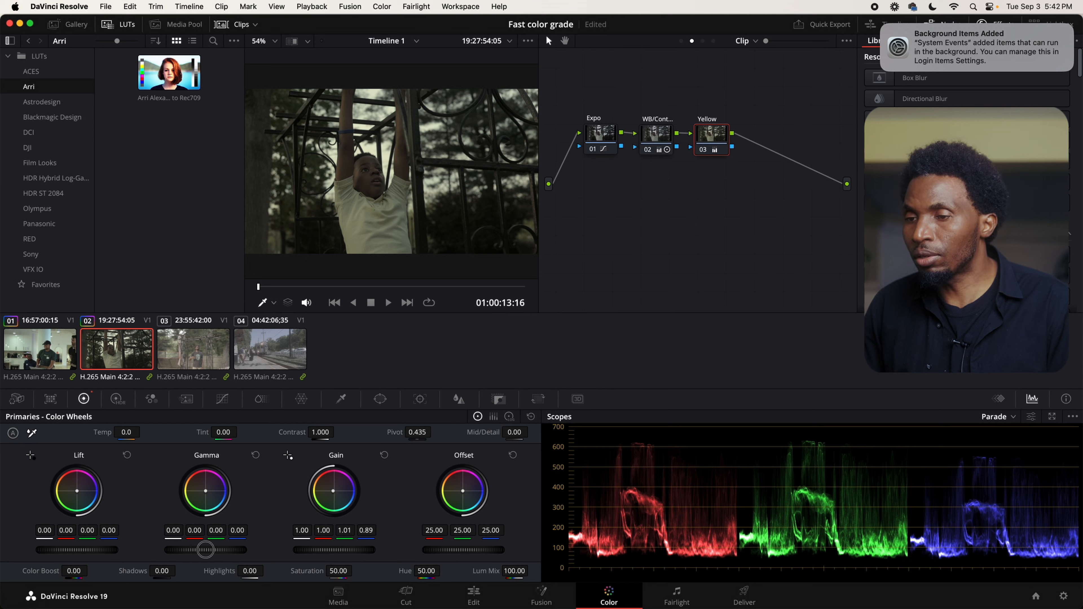
left_click_drag(205, 550, 189, 548)
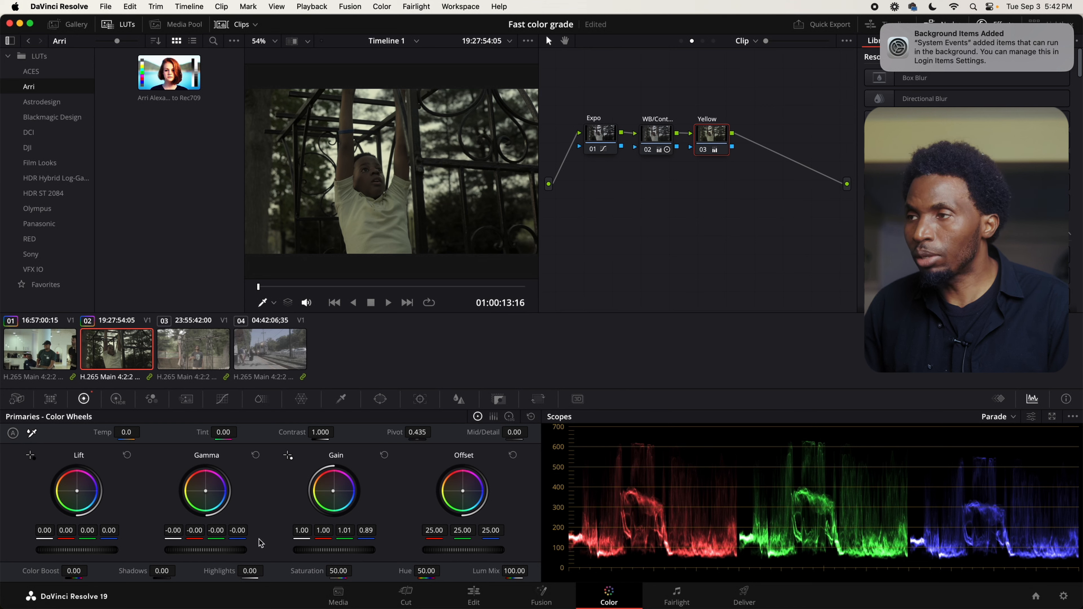
On the second clip's Expo node, raise the gain to 1.07 and move the custom curve's black point further inward.
left_click(659, 137)
left_click(601, 133)
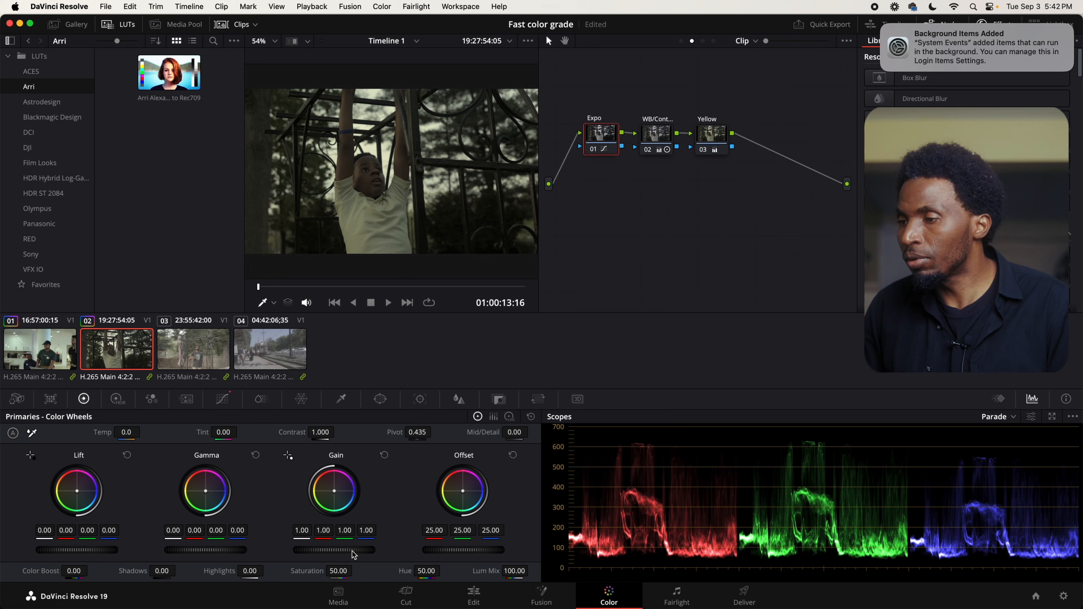
left_click_drag(356, 554, 369, 555)
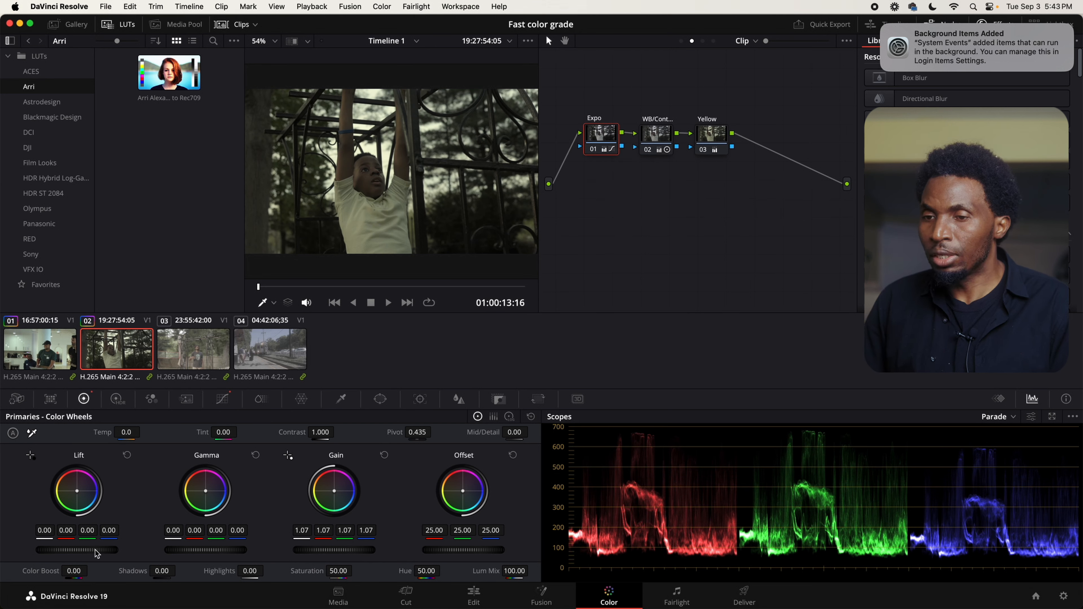
left_click(222, 398)
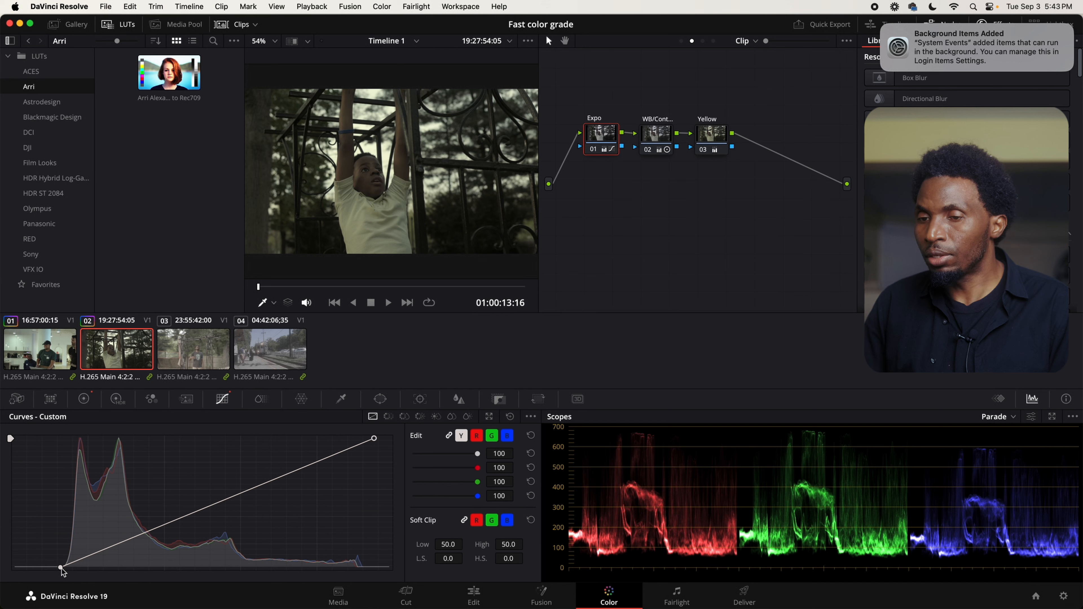
left_click_drag(63, 571, 75, 574)
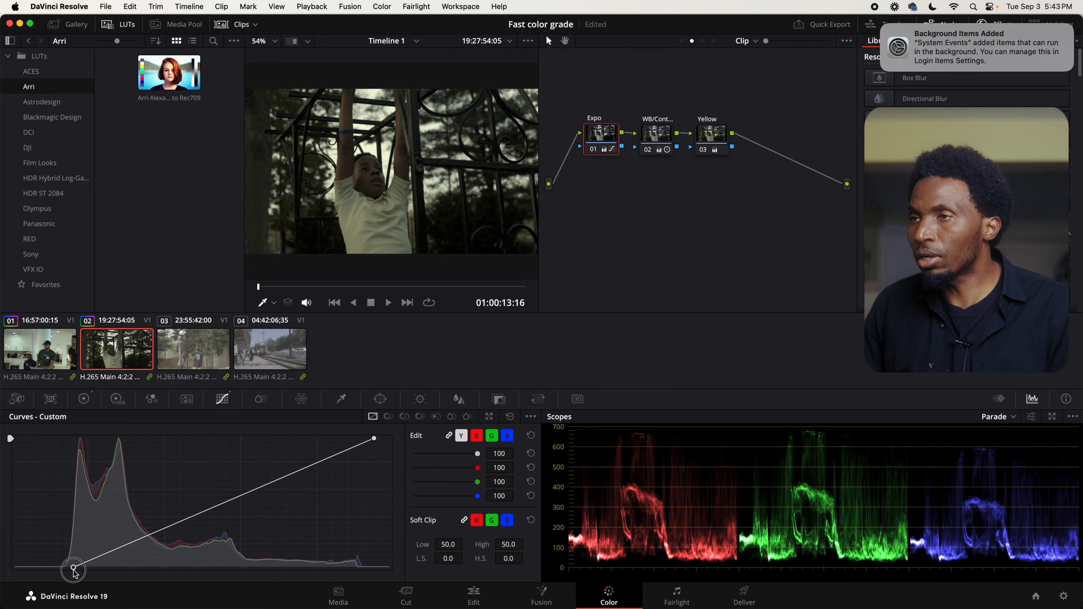
On the third clip's Expo node, move the custom curve's black and white points inward around the histogram and compare with the node off.
left_click(181, 346)
left_click(600, 135)
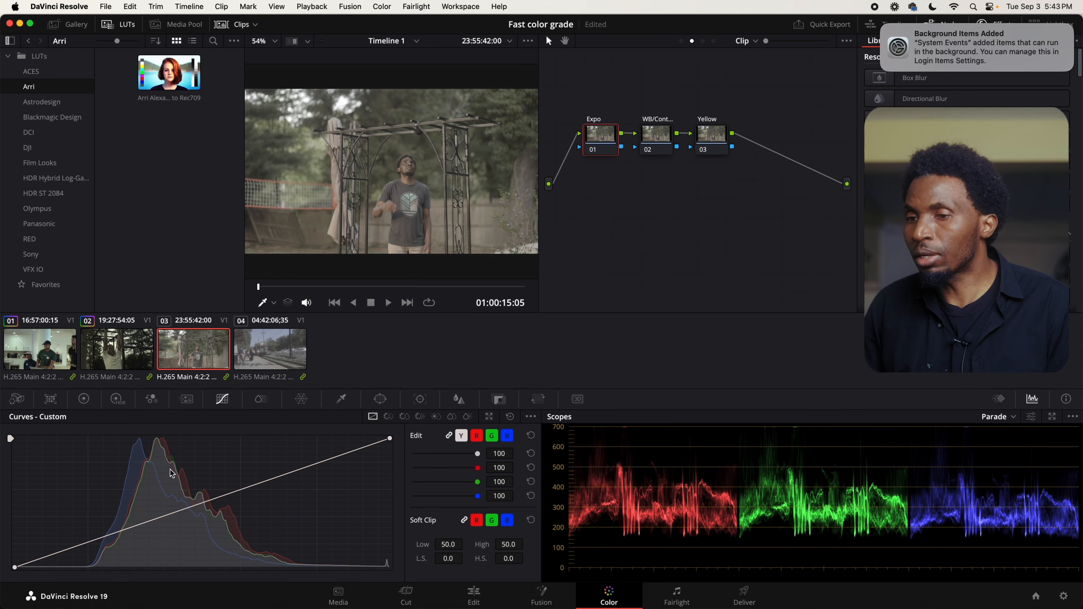
left_click_drag(16, 567, 87, 567)
left_click_drag(389, 438, 348, 438)
left_click(592, 150)
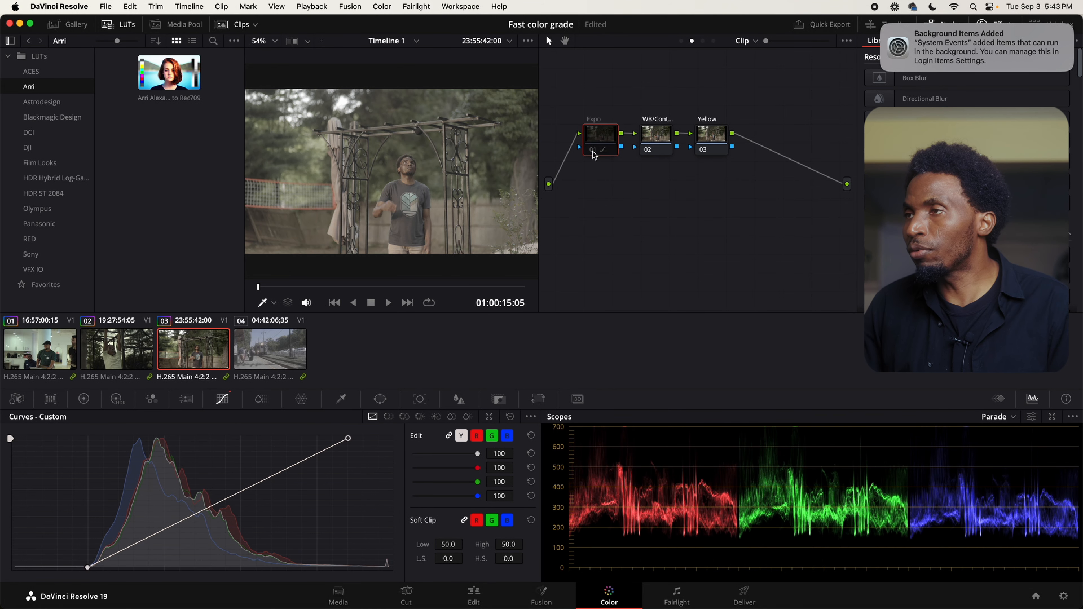
left_click(594, 153)
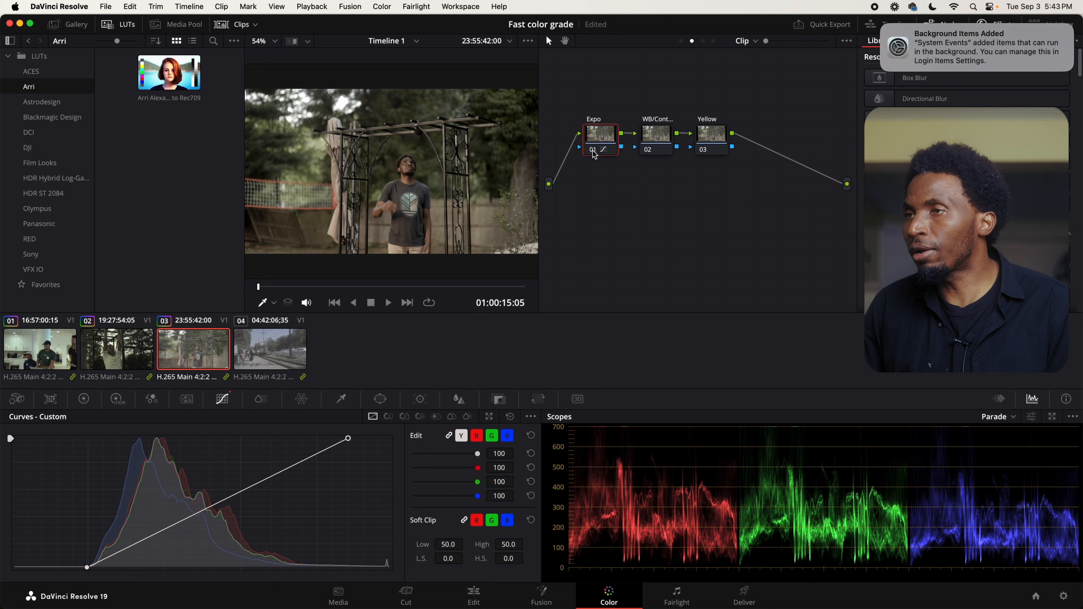
On the third clip's WB/Contrast node, white balance from the bright patch above the wooden post, compare with the node off, and set contrast to 1.034.
left_click(652, 133)
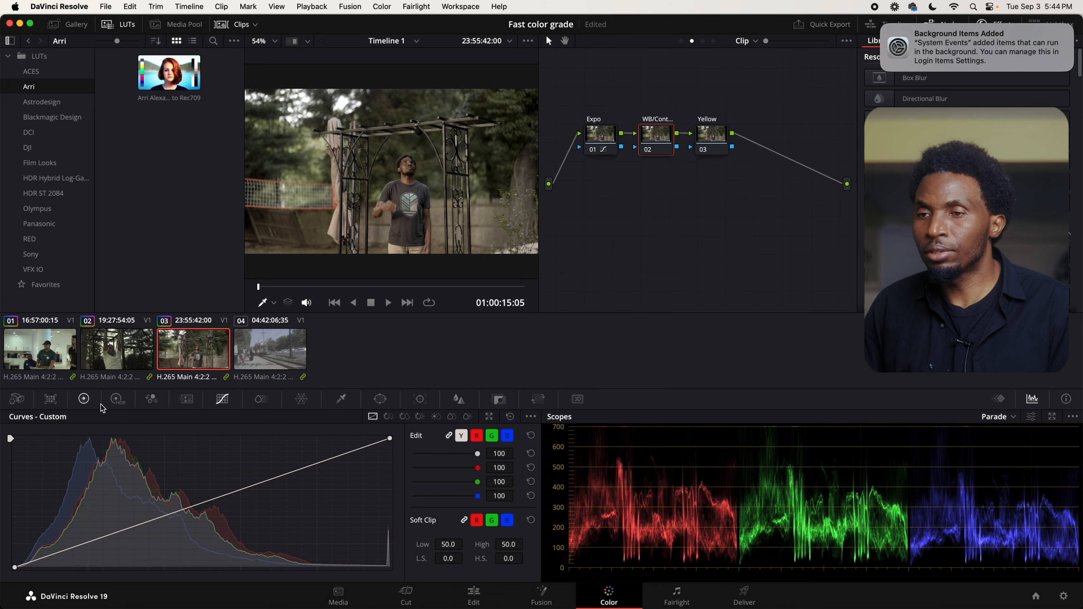
left_click(85, 400)
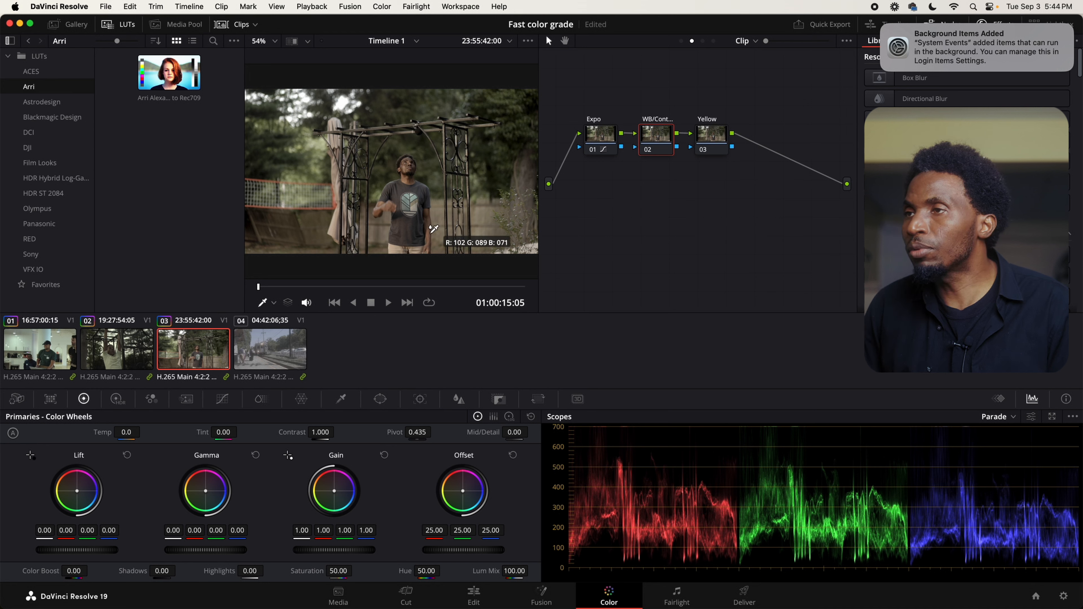
left_click(348, 106)
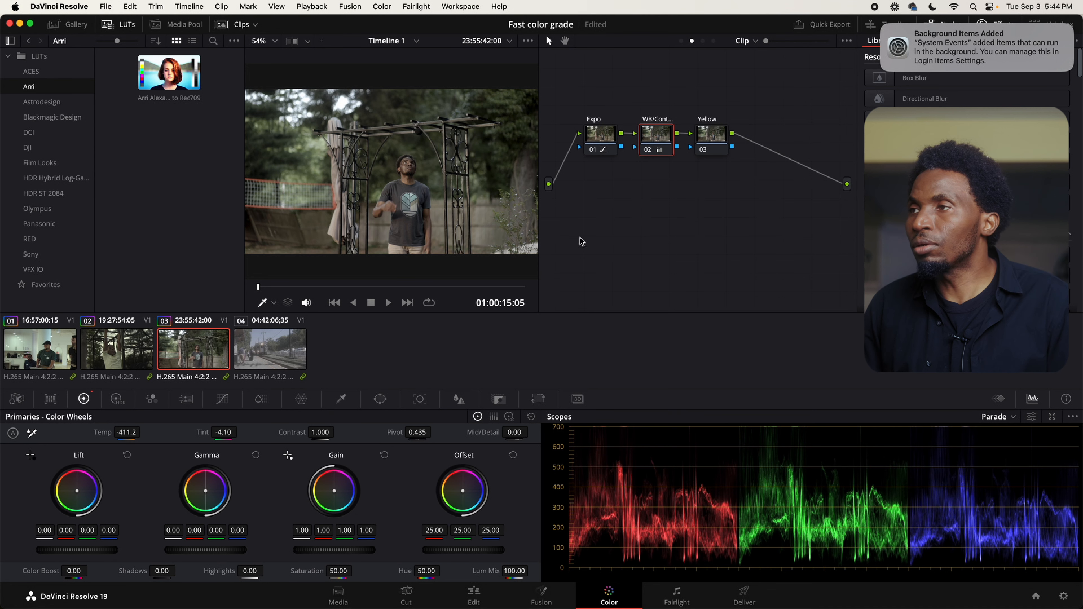
left_click(648, 151)
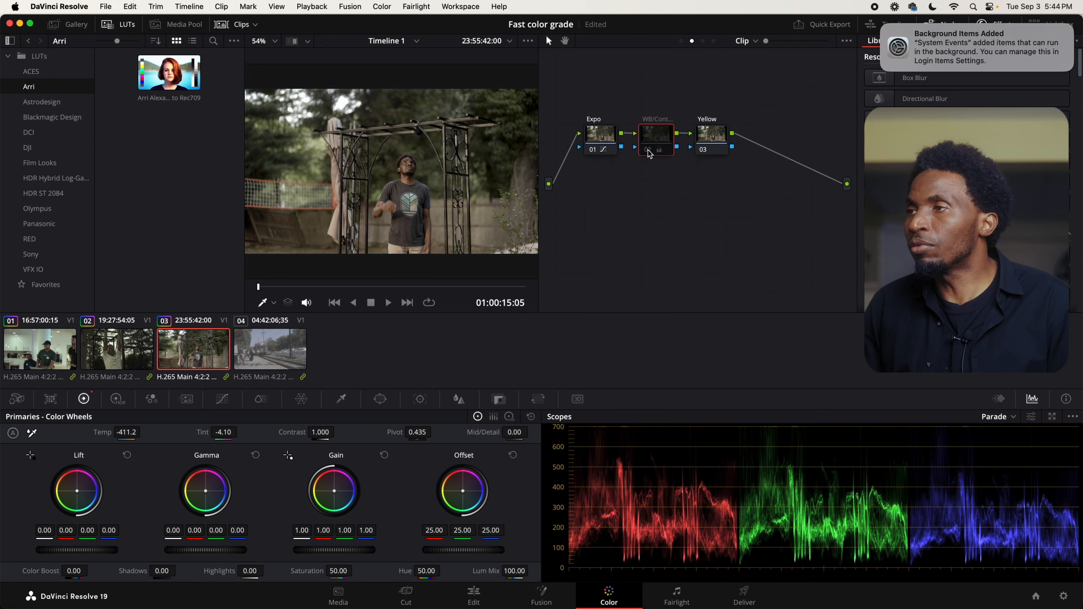
left_click(648, 152)
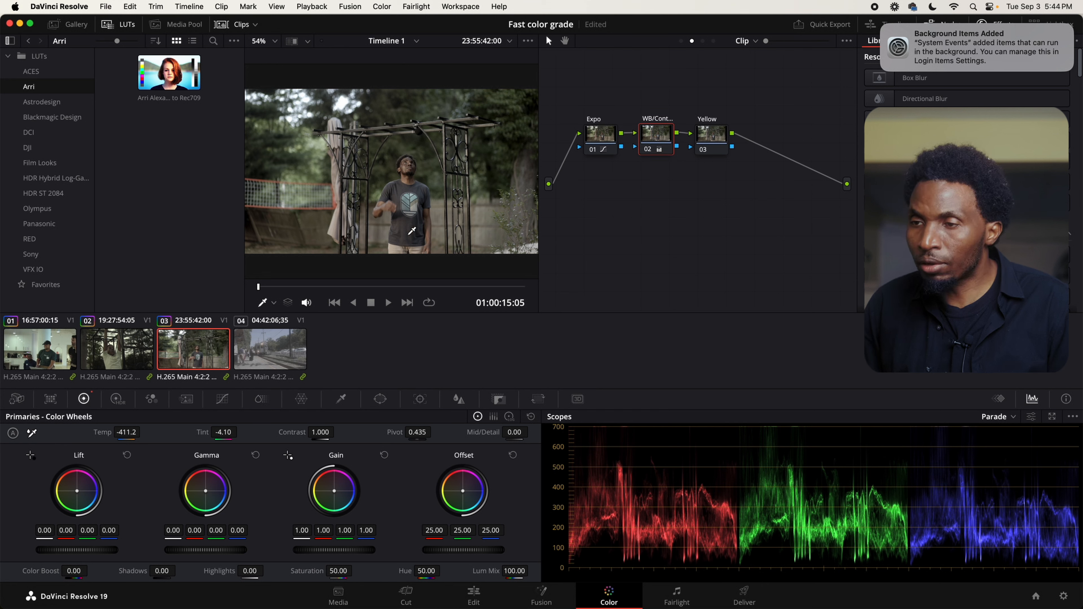
left_click_drag(326, 432, 331, 432)
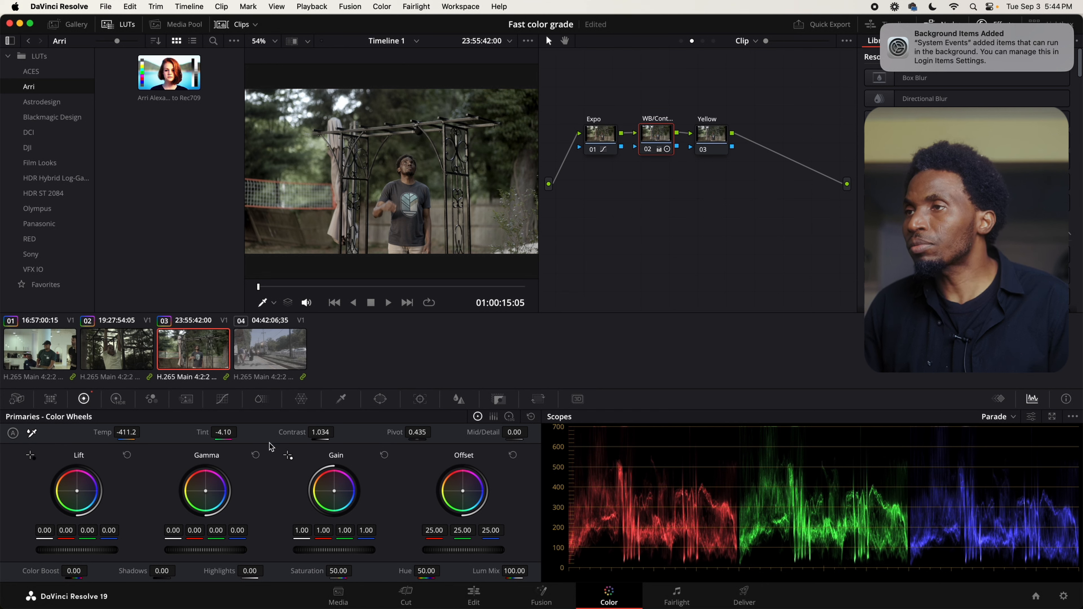
On the third clip's Yellow node, tint the gain yellow to 1.00 red, 1.02 green and 0.86 blue, and lower the gamma very slightly.
left_click(714, 139)
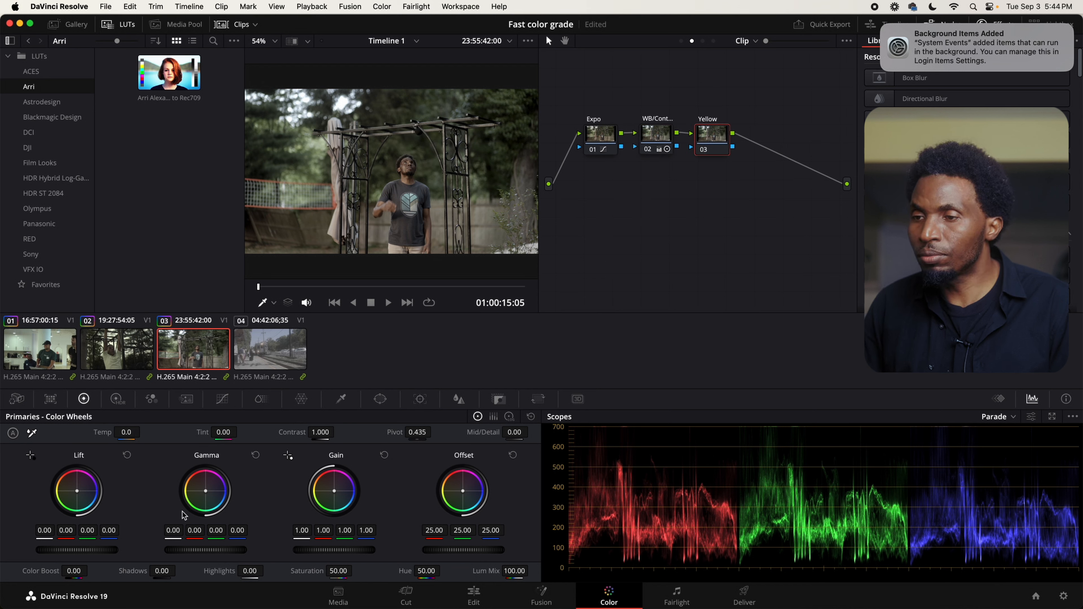
left_click_drag(335, 495, 327, 485)
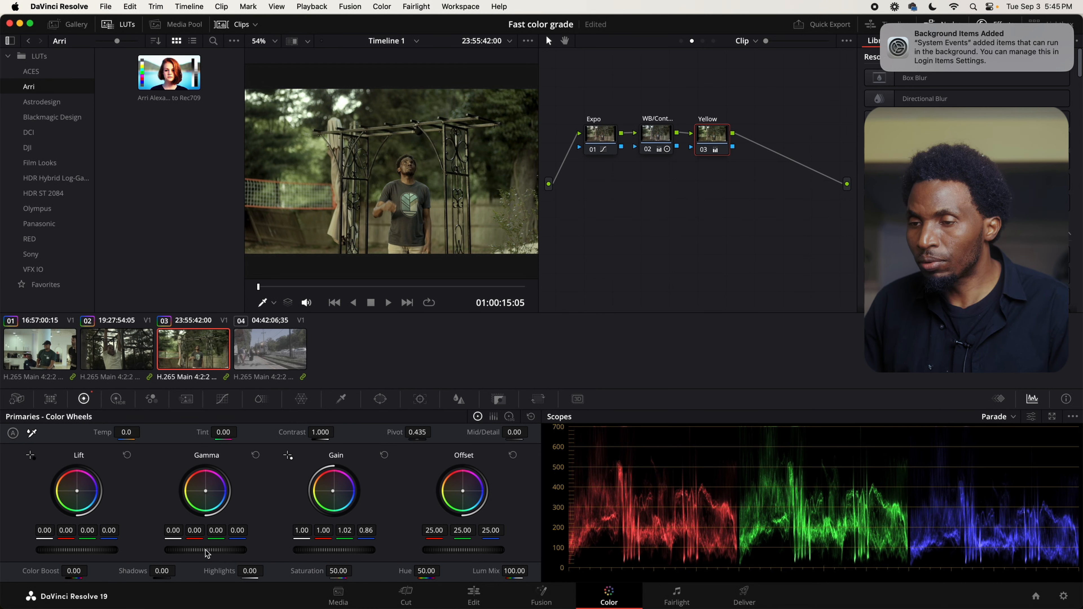
left_click_drag(206, 554, 187, 549)
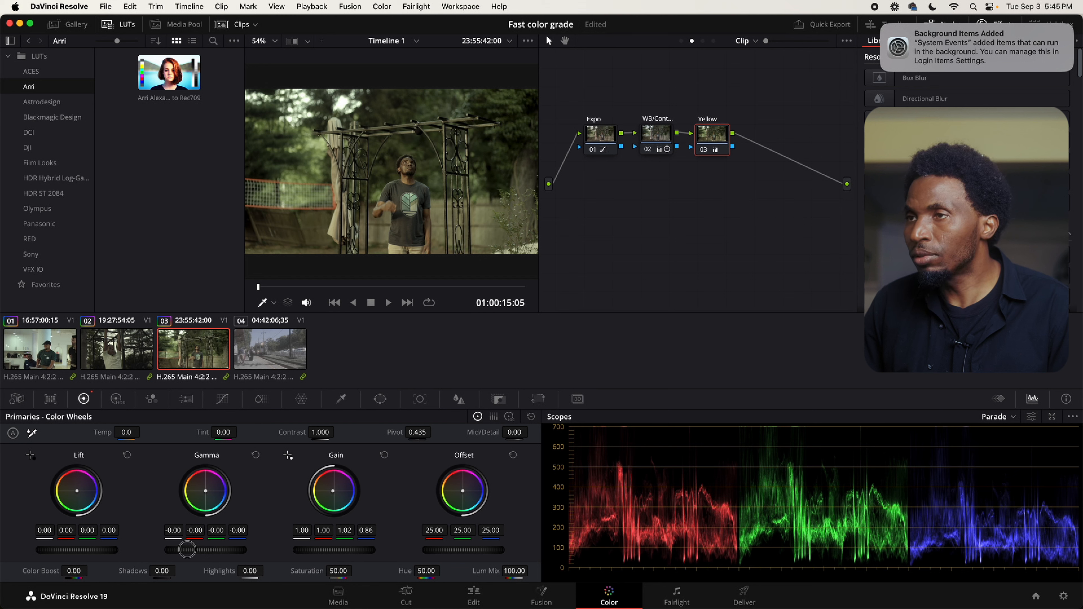
On the fourth clip's Expo node, move the custom curve's black and white points inward close to the edges of the histogram.
left_click(260, 358)
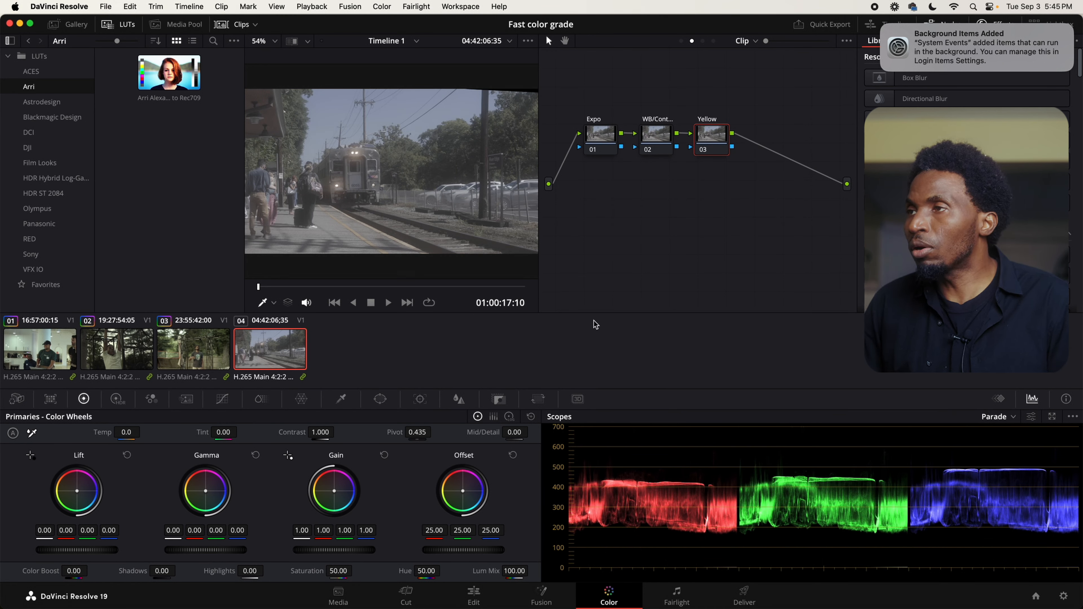
left_click(603, 143)
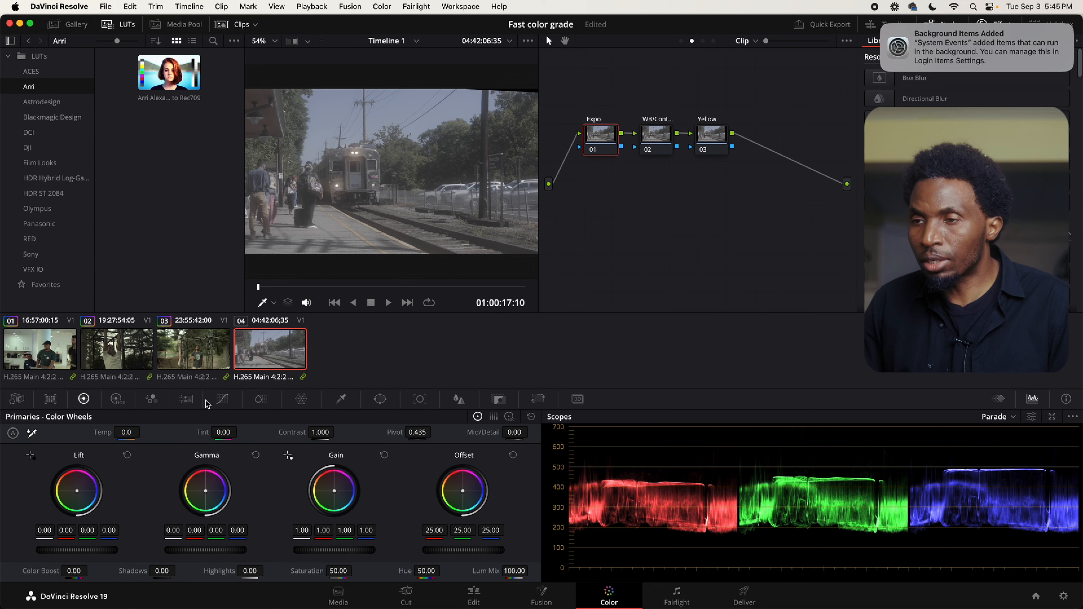
left_click(222, 399)
left_click_drag(15, 567, 97, 591)
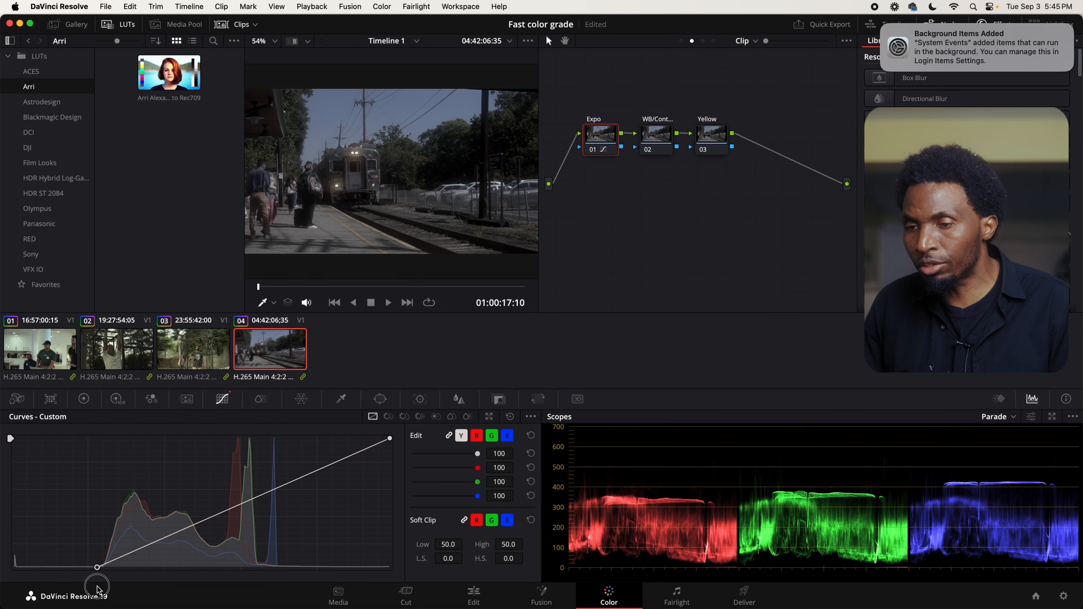
left_click_drag(390, 438, 294, 438)
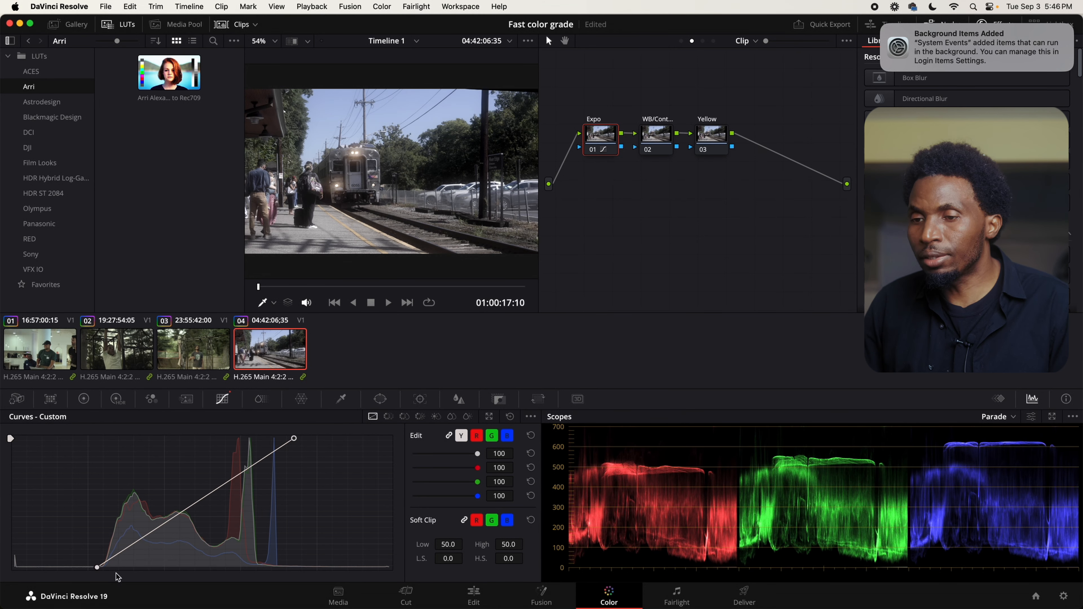
left_click_drag(97, 568, 100, 567)
mouse_move(294, 439)
left_mouse_down()
mouse_move(276, 437)
mouse_move(288, 438)
left_mouse_up()
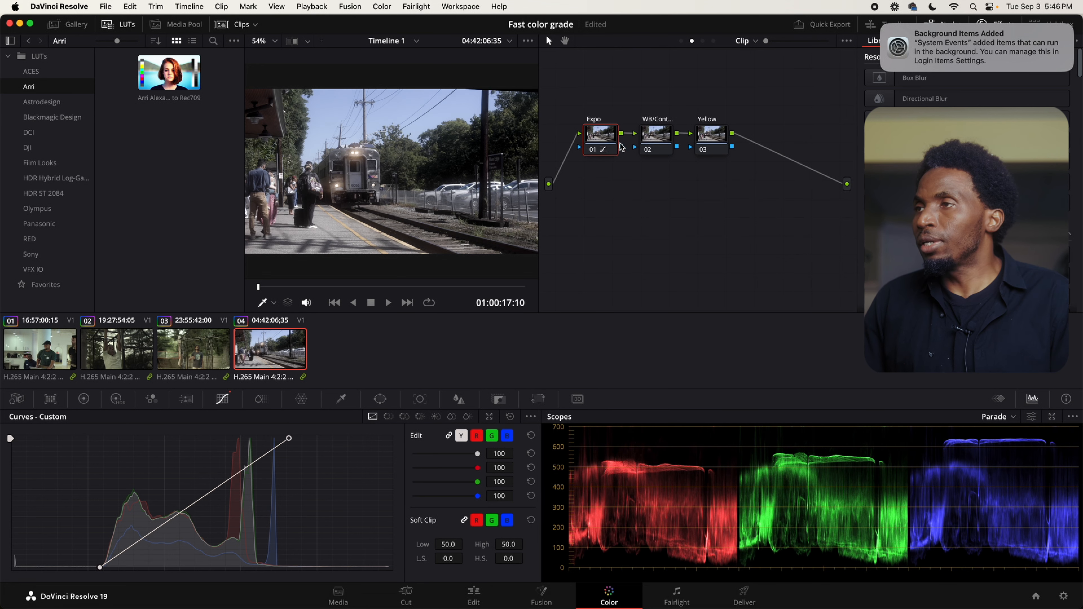
On the fourth clip's WB/Contrast node, white balance from the area beside the man in the blue shirt and set the contrast to 1.012.
left_click(656, 137)
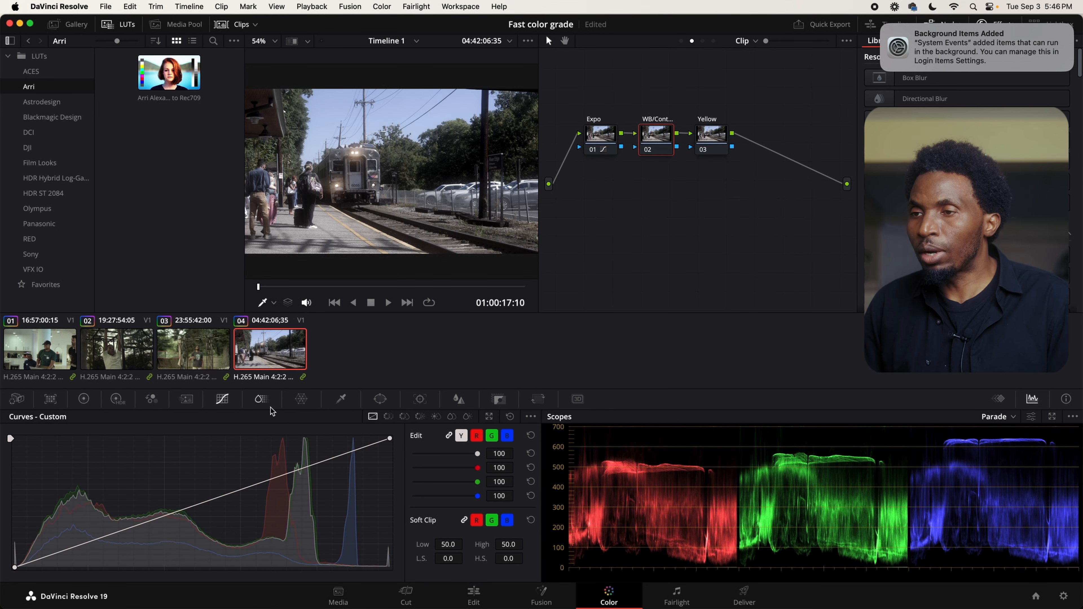
left_click(84, 398)
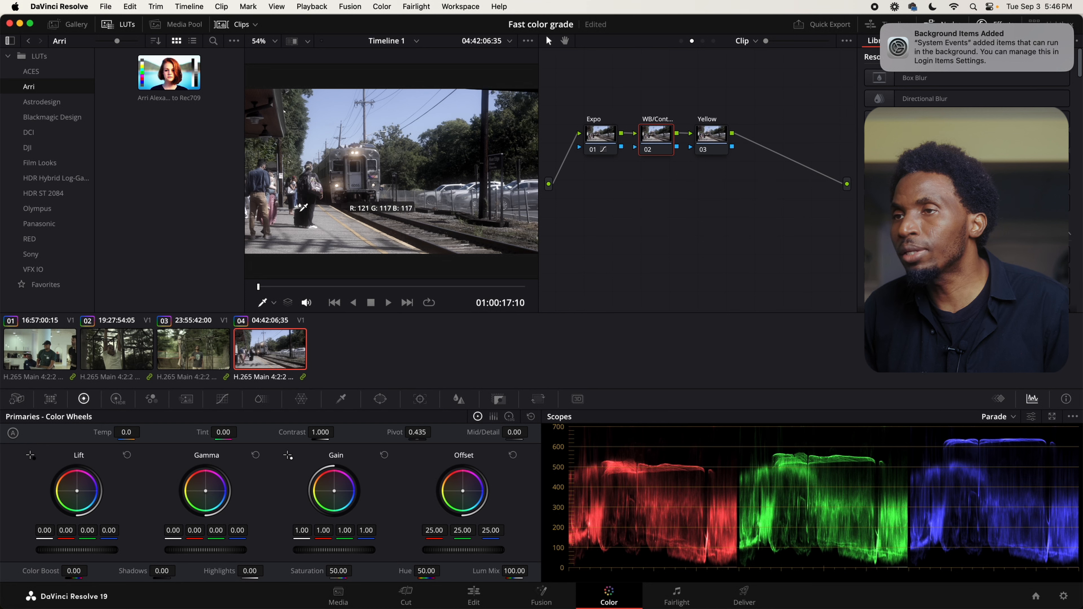
left_click(250, 209)
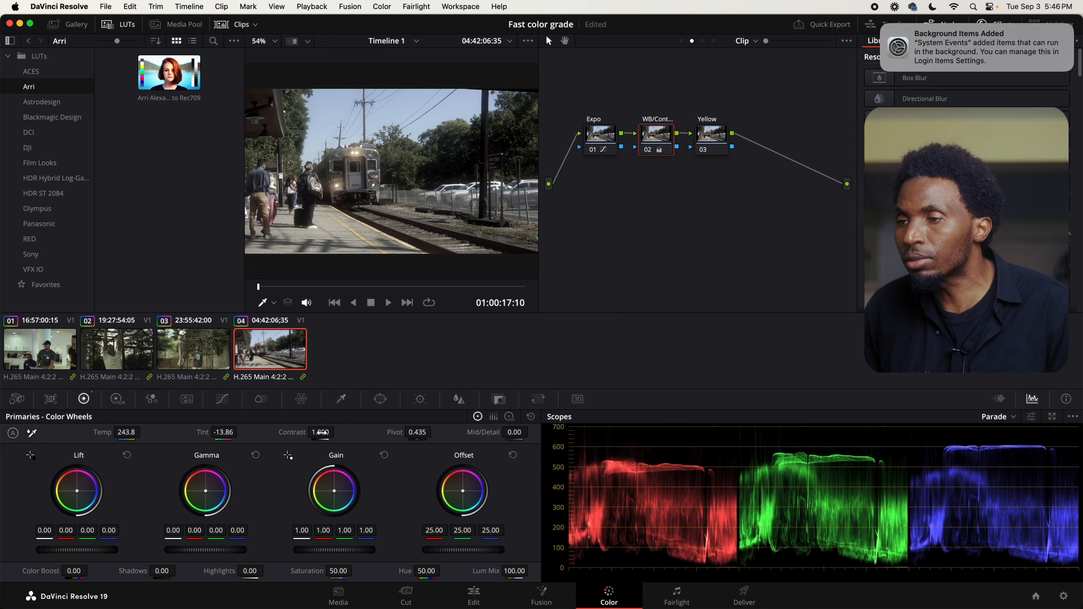
left_click_drag(320, 432, 323, 433)
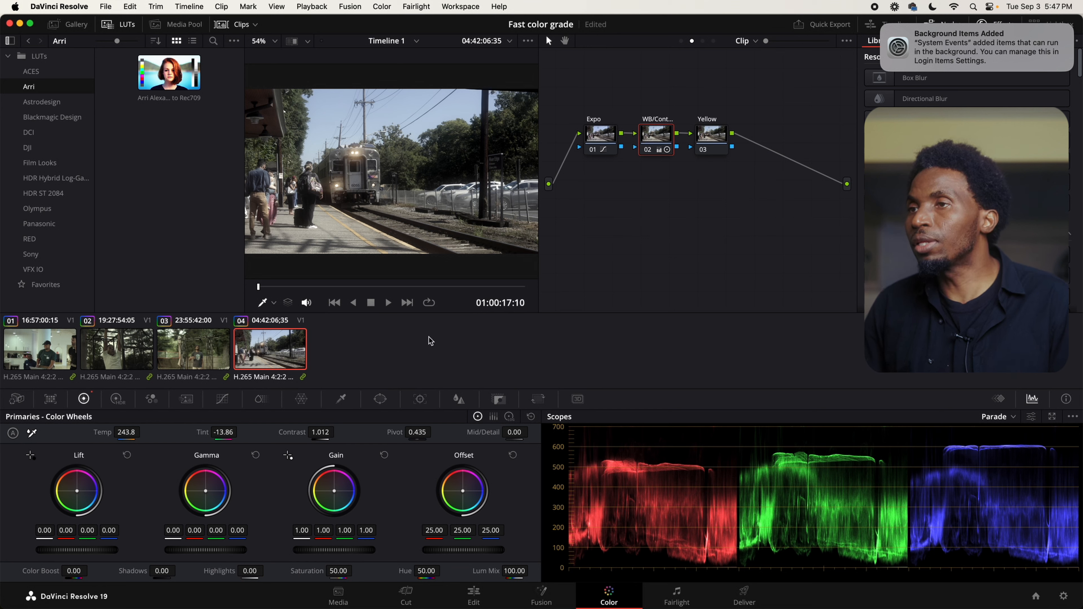
On the fourth clip's Yellow node, tint the gain yellow to 0.99 red, 1.01 green and 0.91 blue.
left_click(712, 135)
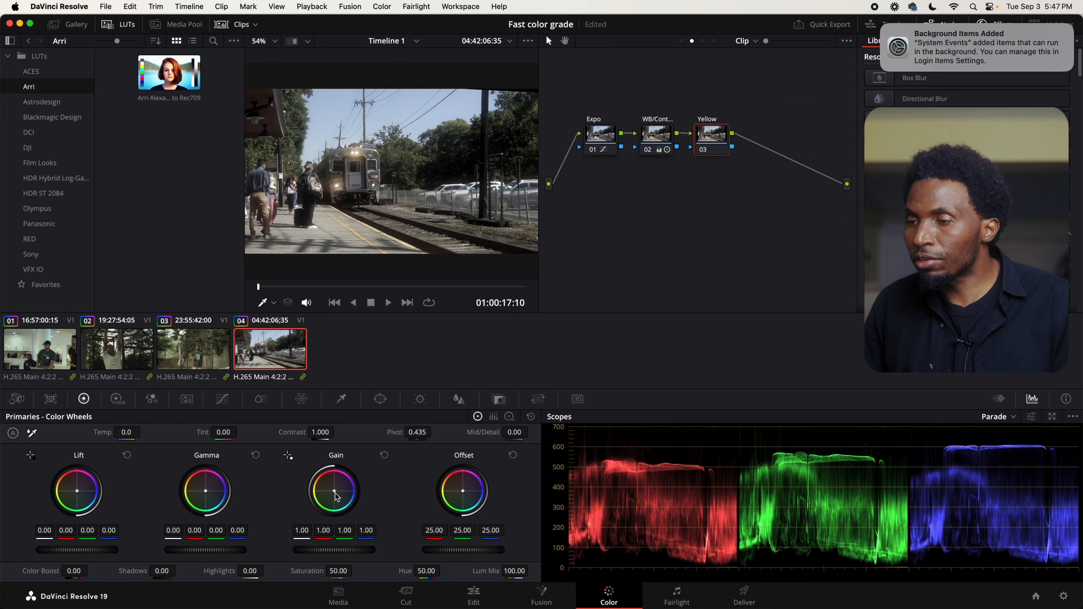
left_click_drag(335, 494, 324, 491)
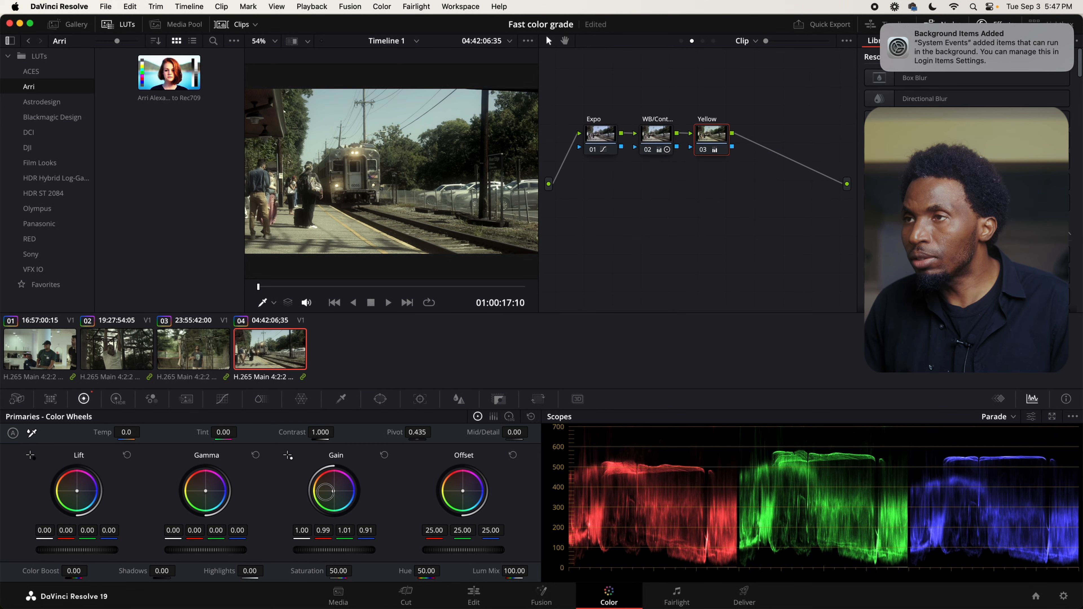